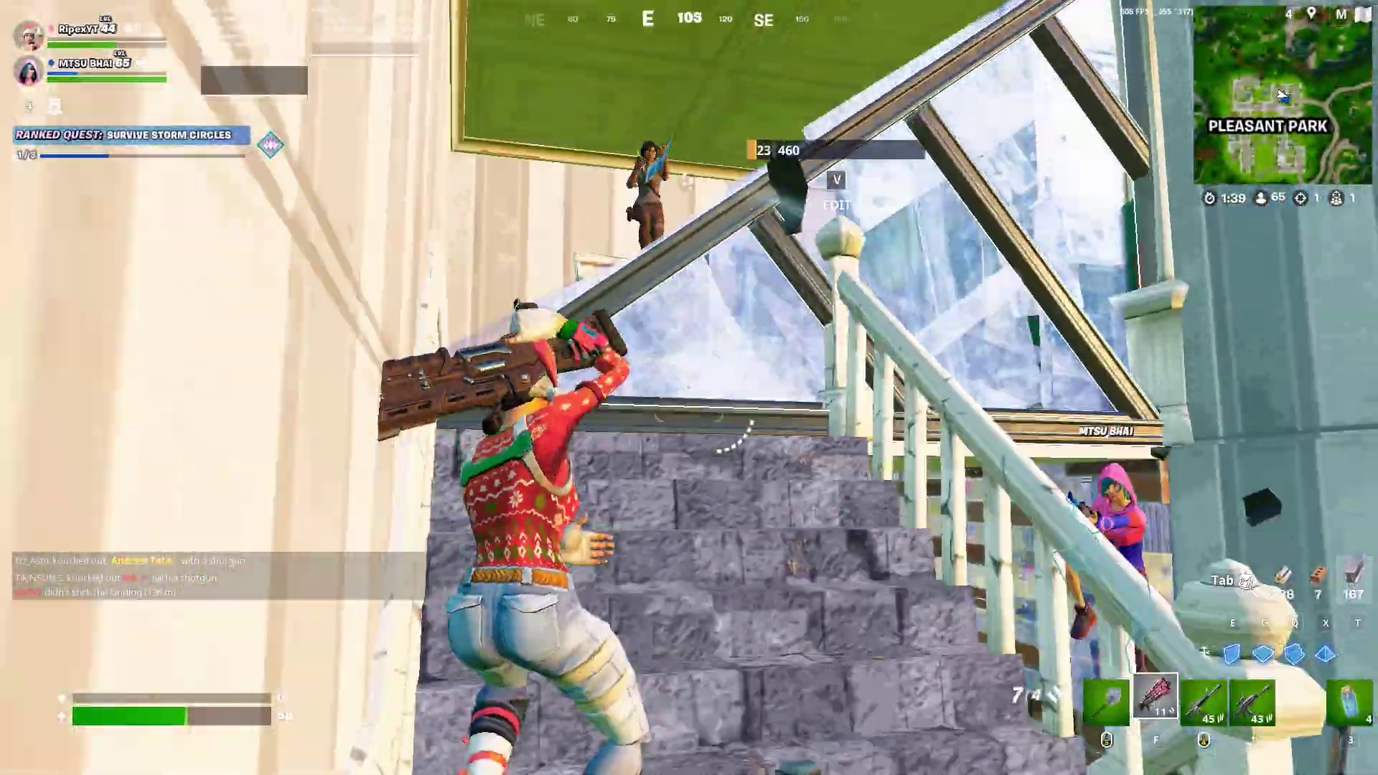
# Build a wall, a ramp over the stairs and another wall, then push into the room with the shotgun.
pyautogui.press('e')
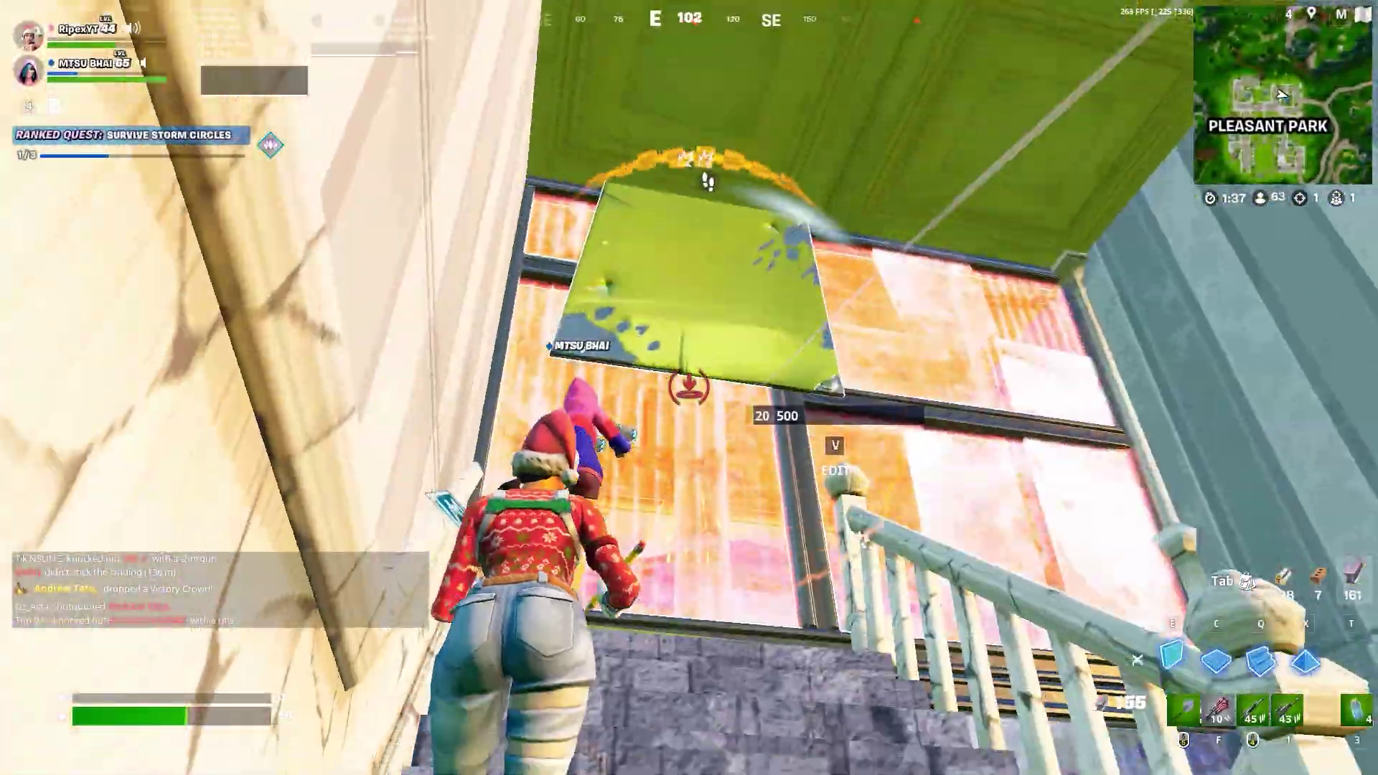
pyautogui.press('q')
pyautogui.press('e')
pyautogui.press('f')
pyautogui.press('w')
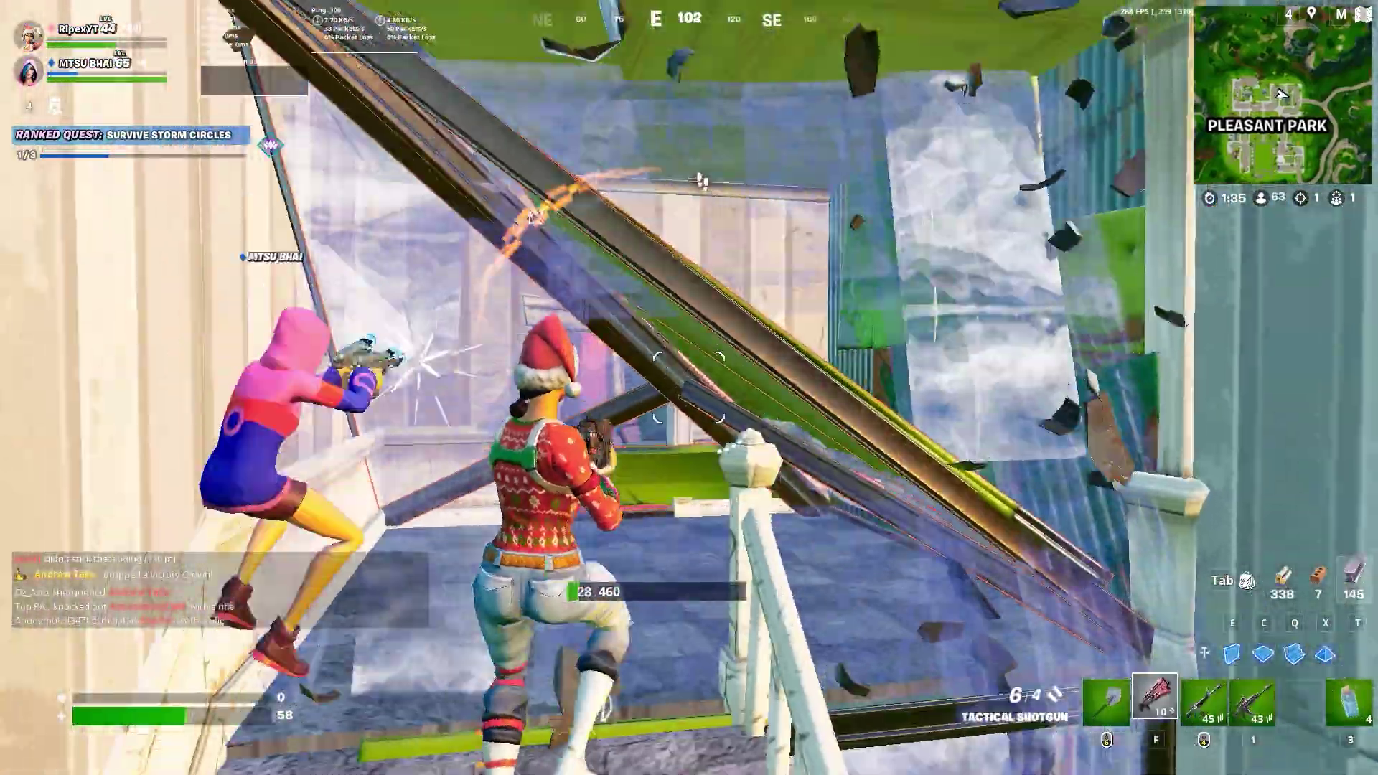
pyautogui.press('w')
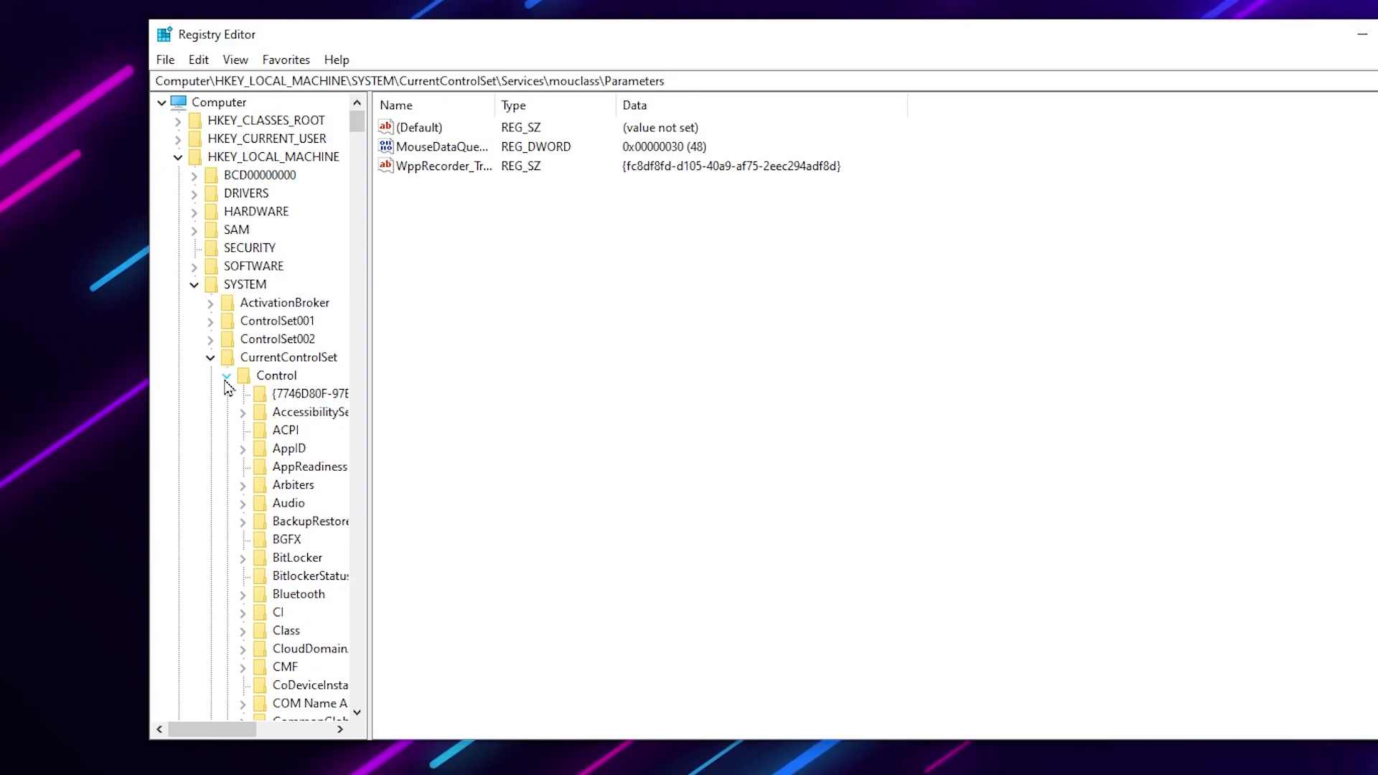
# Change mouclass MouseDataQueueSize from hex 30 to hex 20 (decimal 32).
pyautogui.scroll(-20, 262, 477)
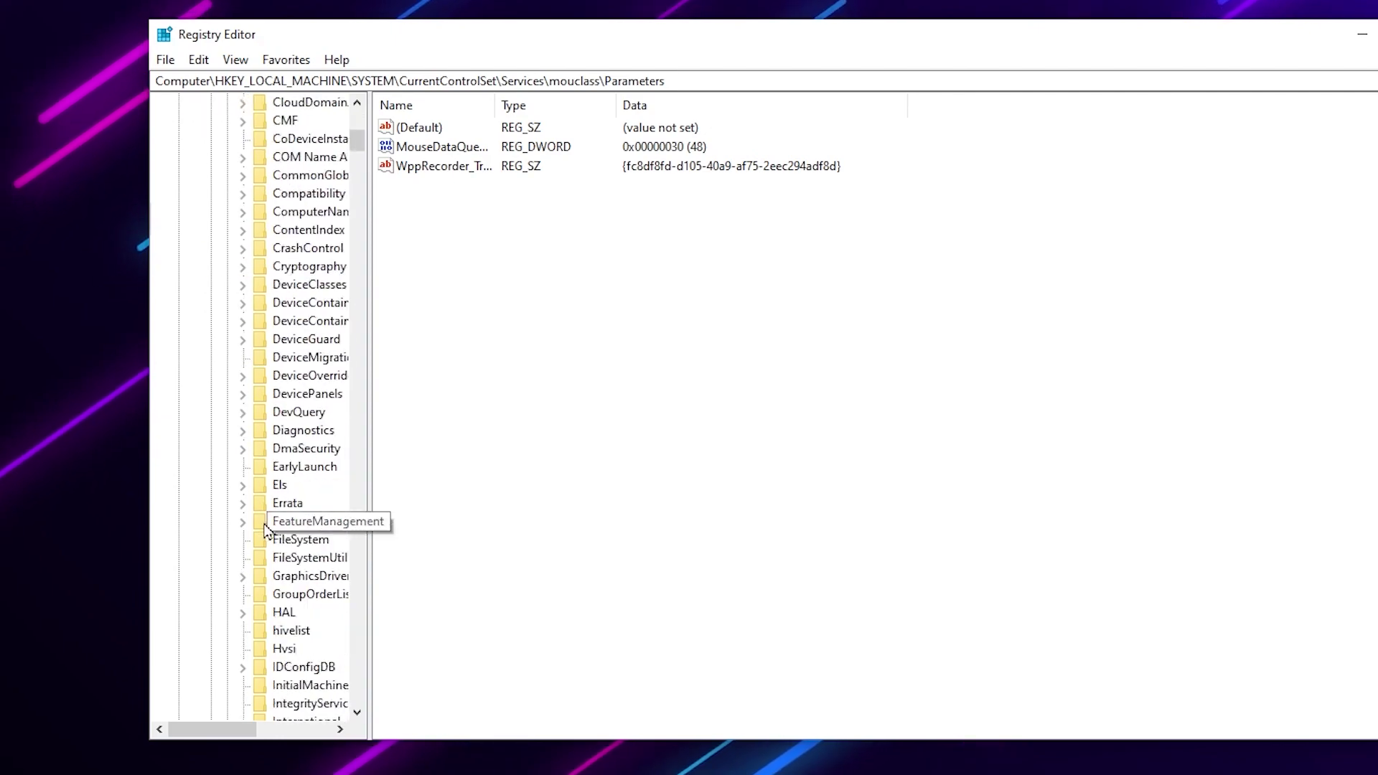
pyautogui.scroll(-6, 280, 534)
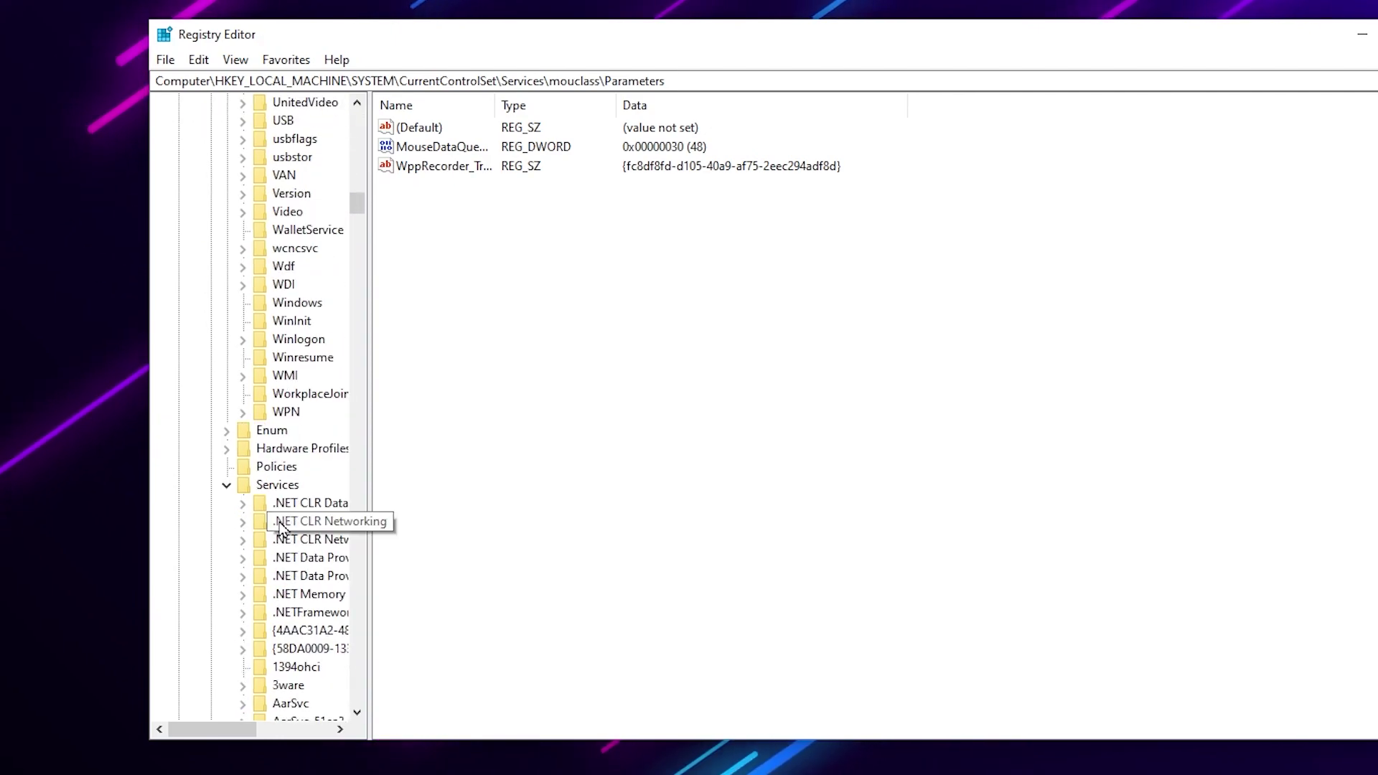
pyautogui.scroll(-18, 254, 505)
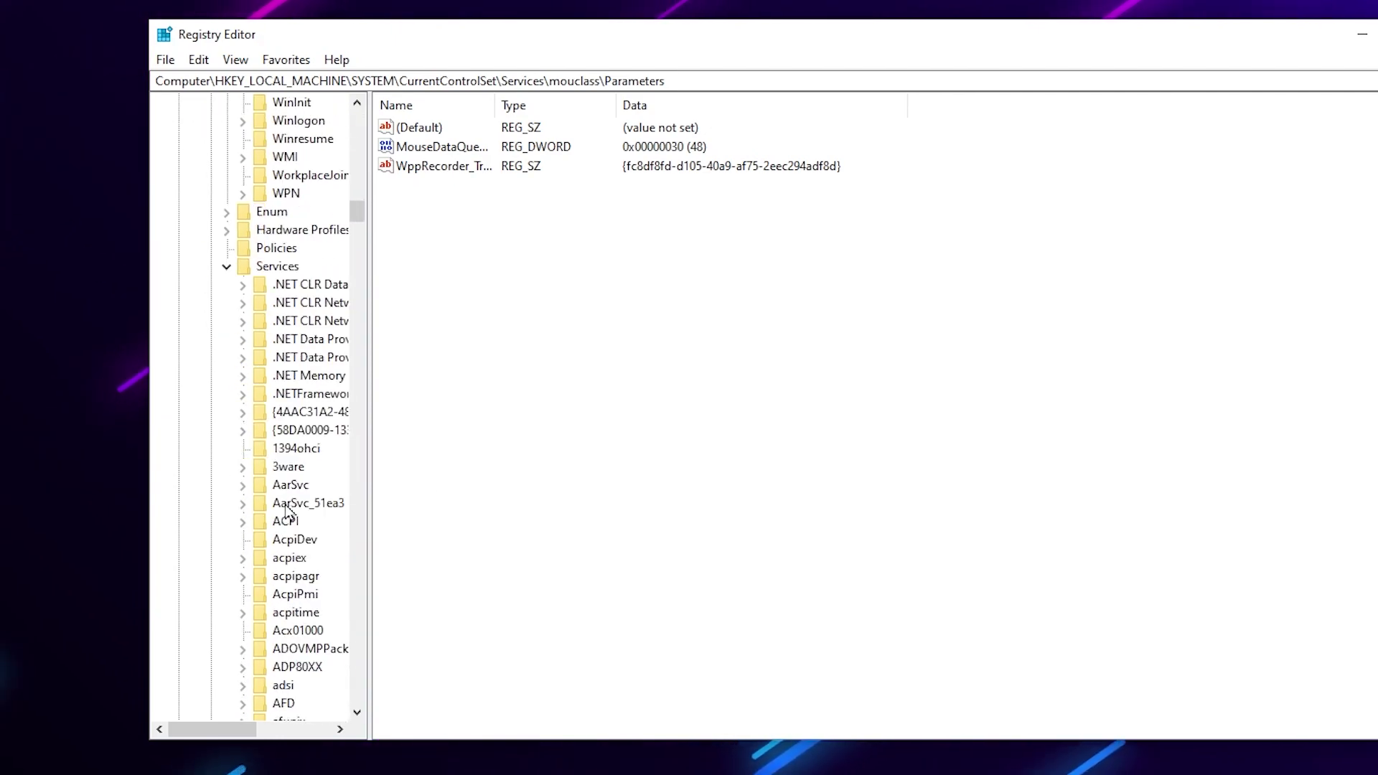
pyautogui.scroll(-20, 310, 499)
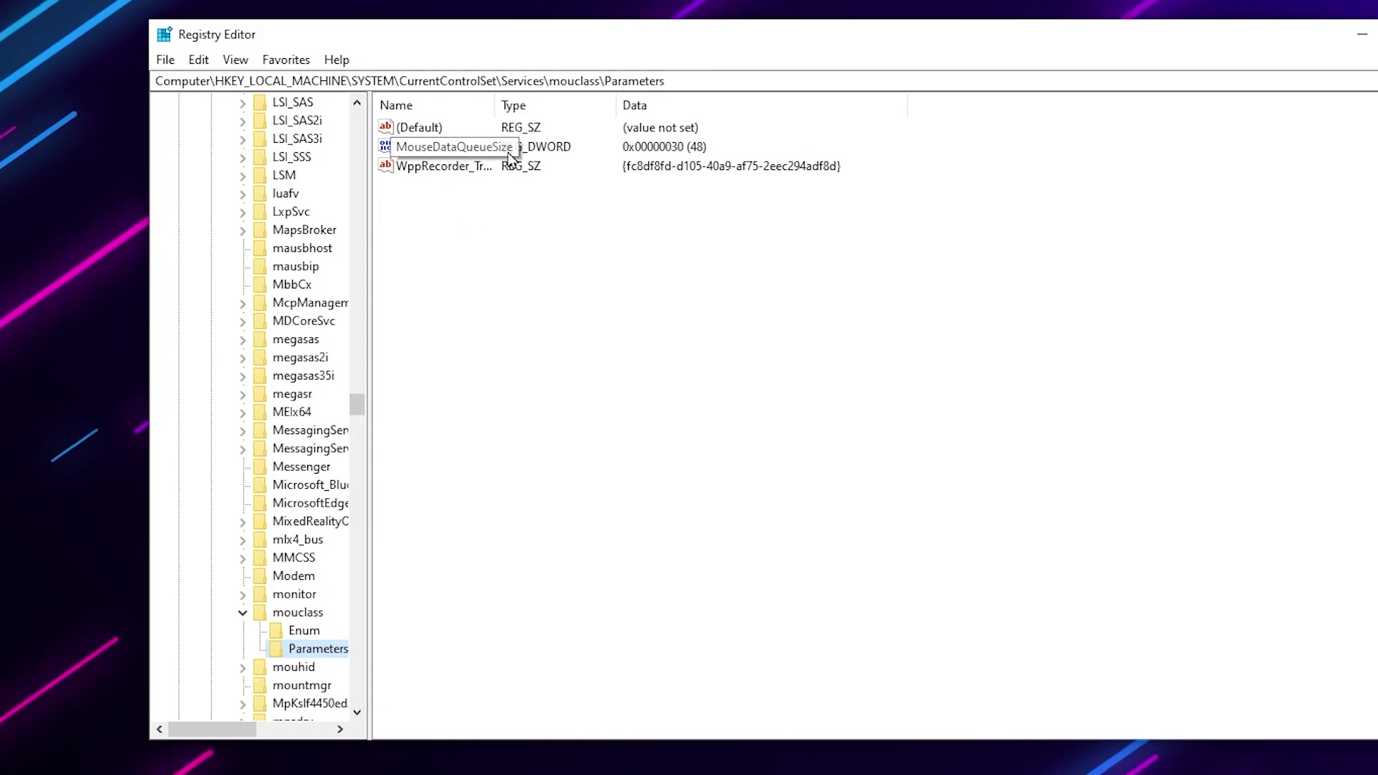
pyautogui.rightClick(431, 152)
pyautogui.click(485, 159)
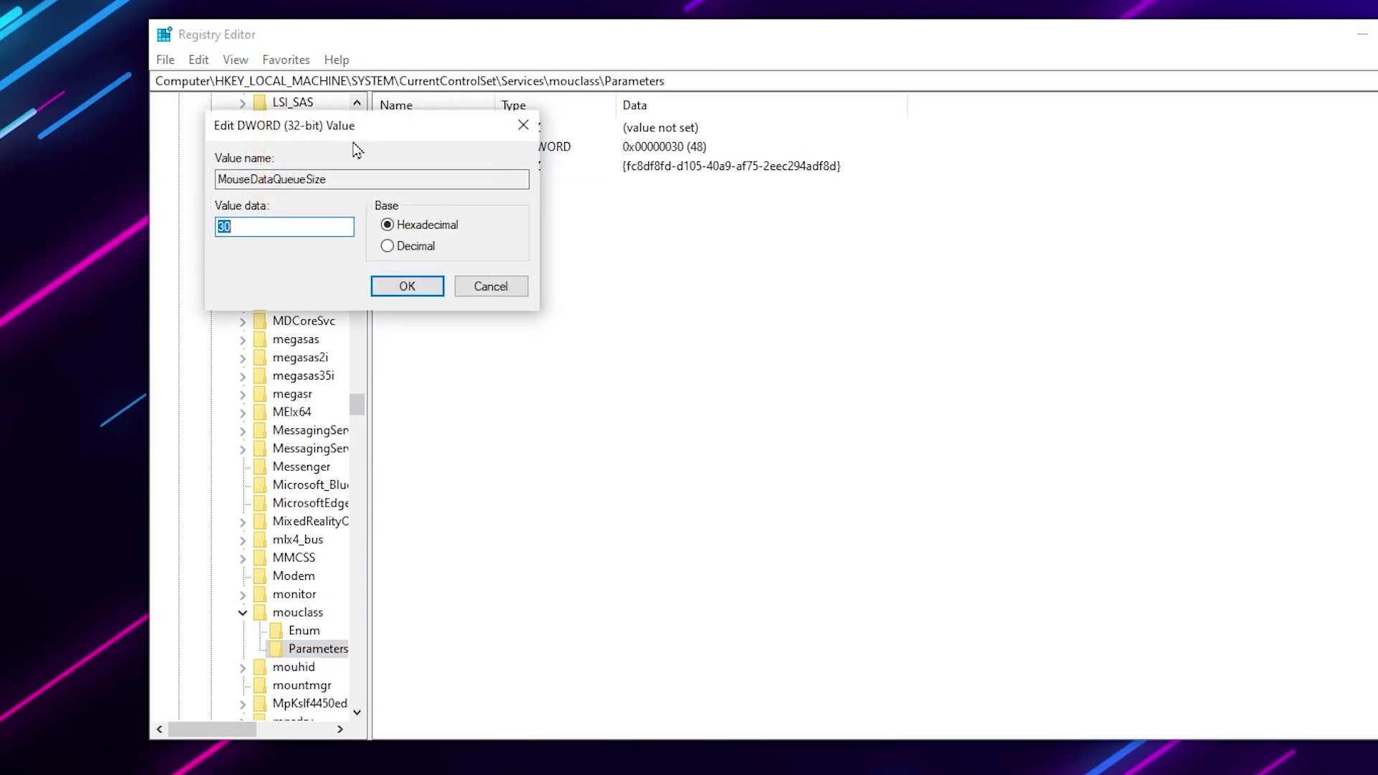
pyautogui.moveTo(562, 171); pyautogui.dragTo(567, 171)
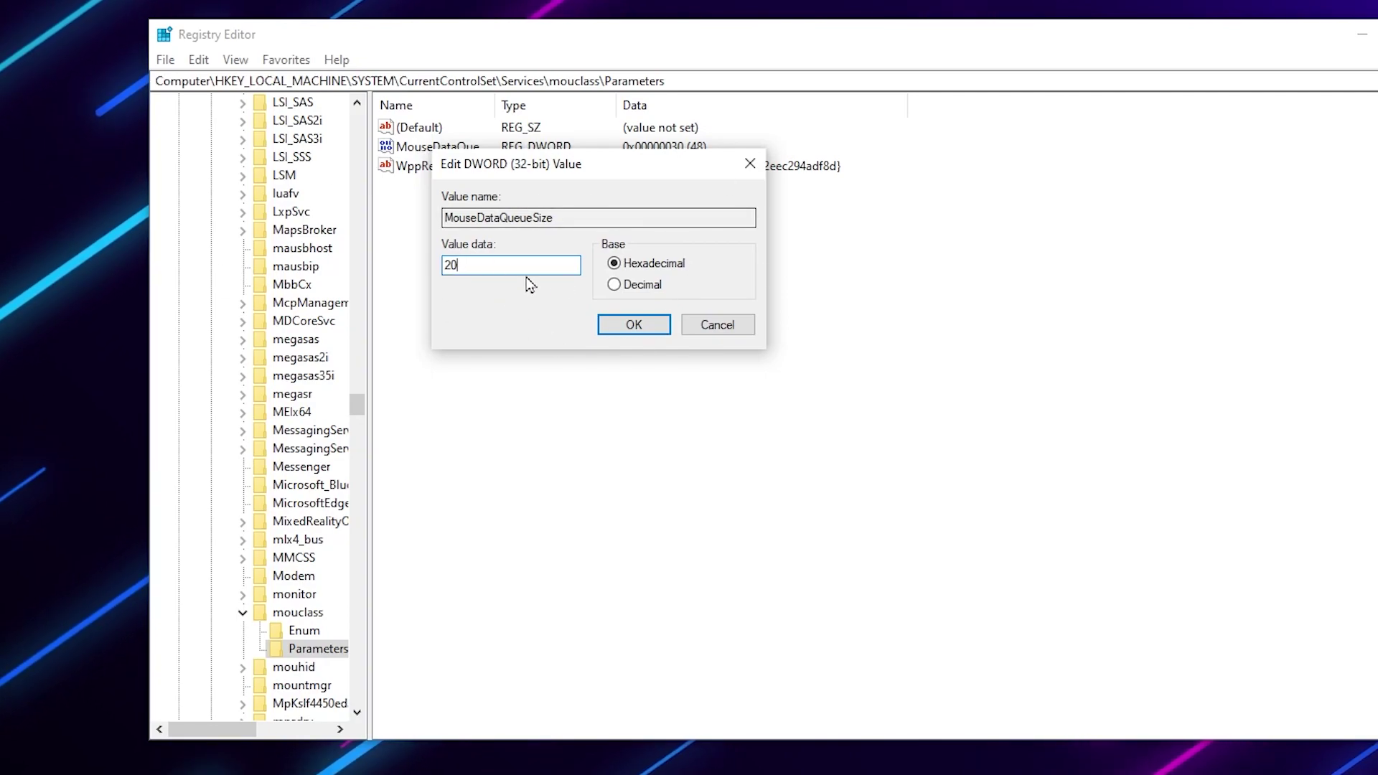
pyautogui.click(634, 325)
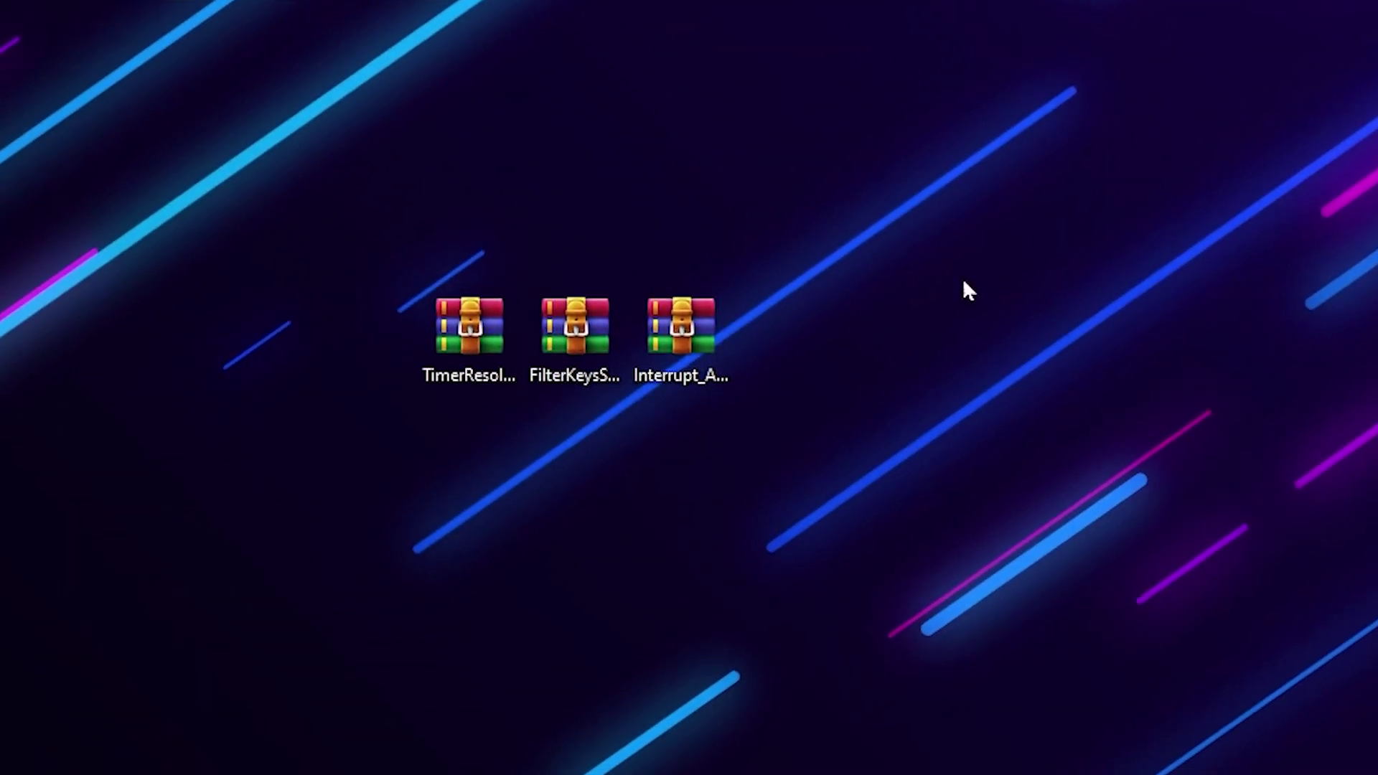
# Drag intPolicy_ia64, intPolicy_x64 and intPolicy_x86 from Interrupt_Affinity_Policy_Tool.zip onto the desktop.
pyautogui.moveTo(937, 172); pyautogui.dragTo(287, 483)
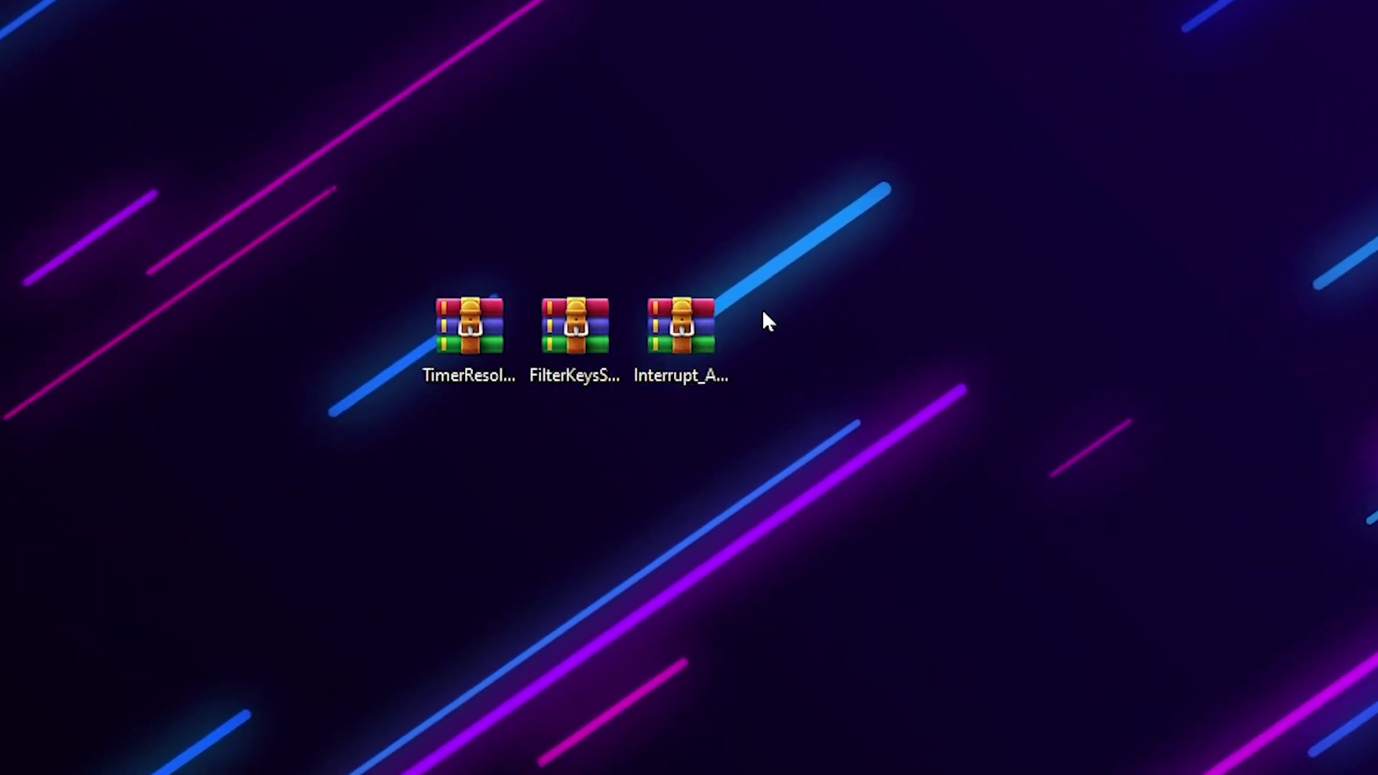
pyautogui.doubleClick(665, 313)
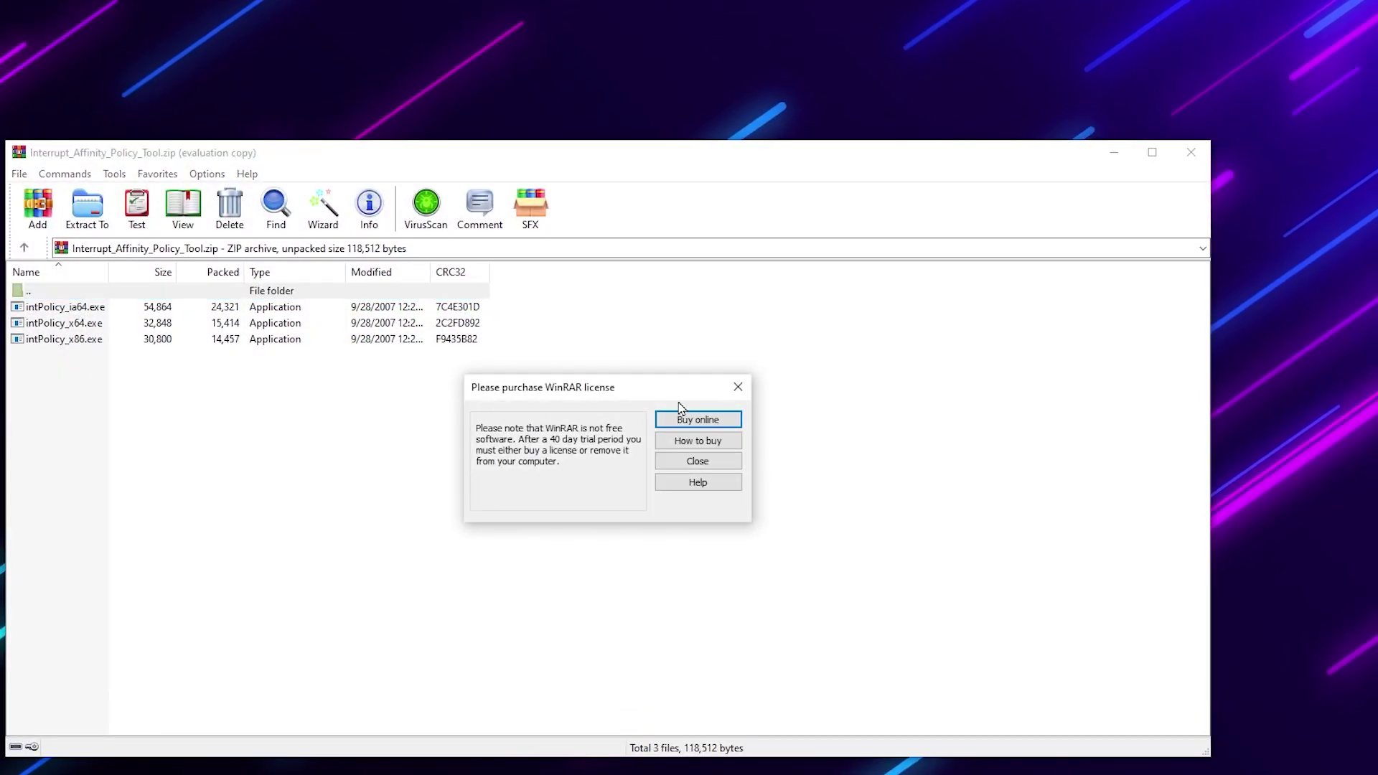
pyautogui.click(697, 460)
pyautogui.click(55, 343)
pyautogui.keyDown('shift'); pyautogui.click(64, 307); pyautogui.keyUp('shift')
pyautogui.moveTo(74, 330); pyautogui.dragTo(474, 51)
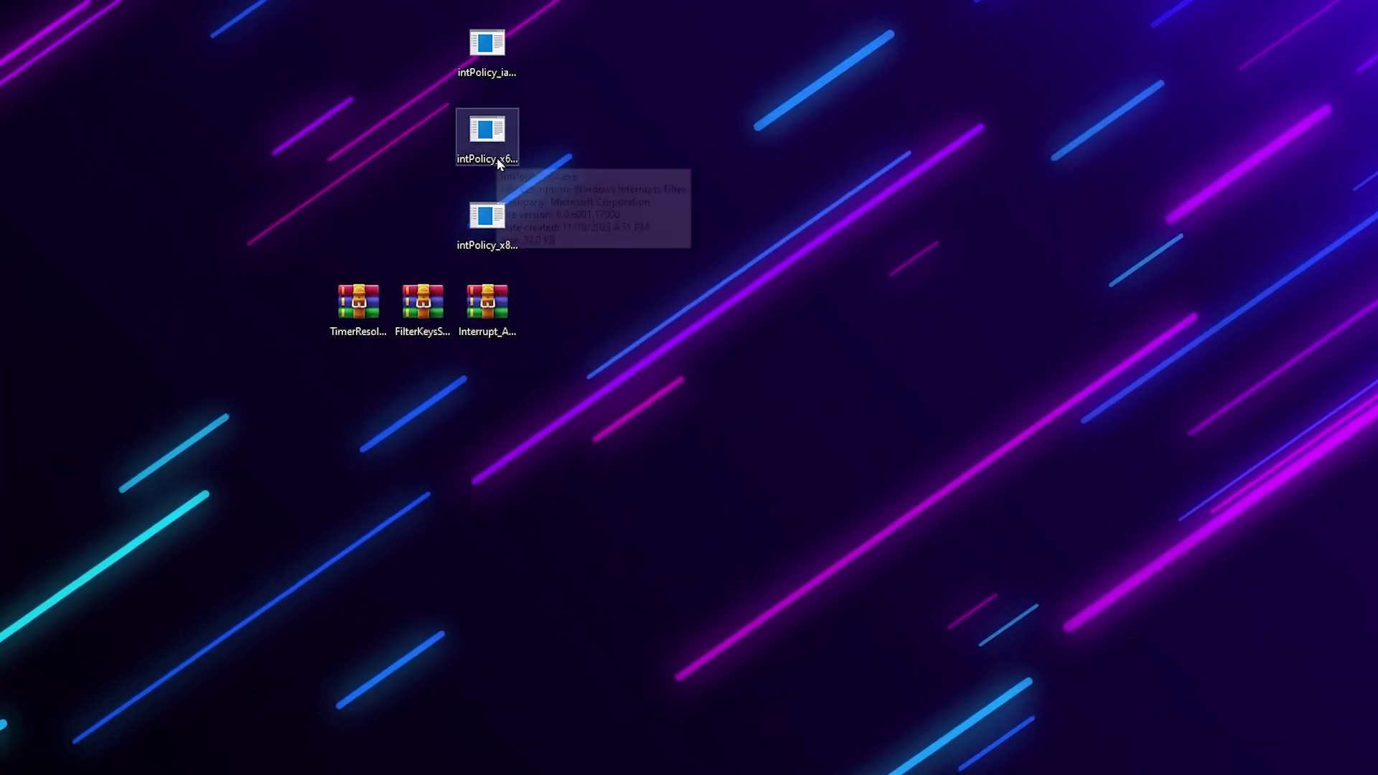
# Run intPolicy_x64.exe as administrator and approve the UAC prompt.
pyautogui.click(488, 144)
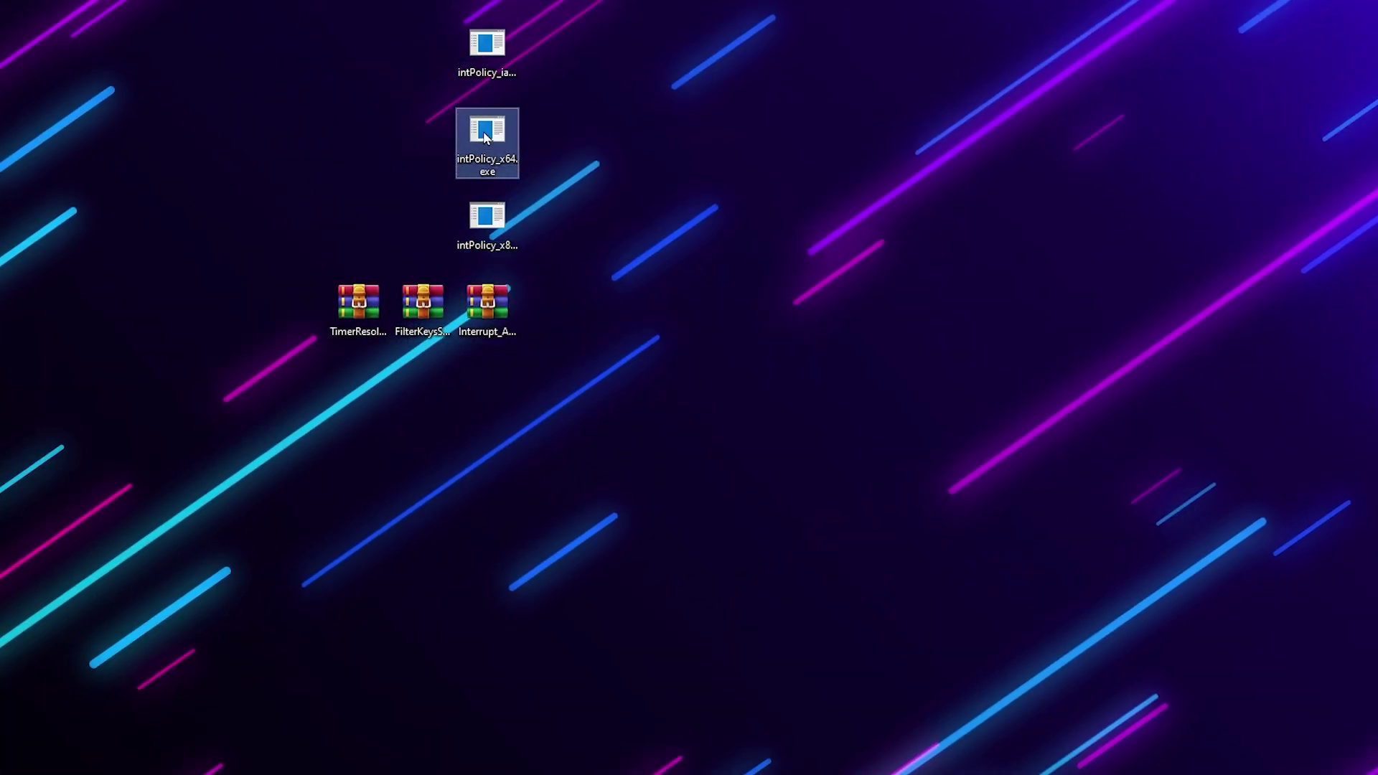
pyautogui.rightClick(490, 134)
pyautogui.click(563, 182)
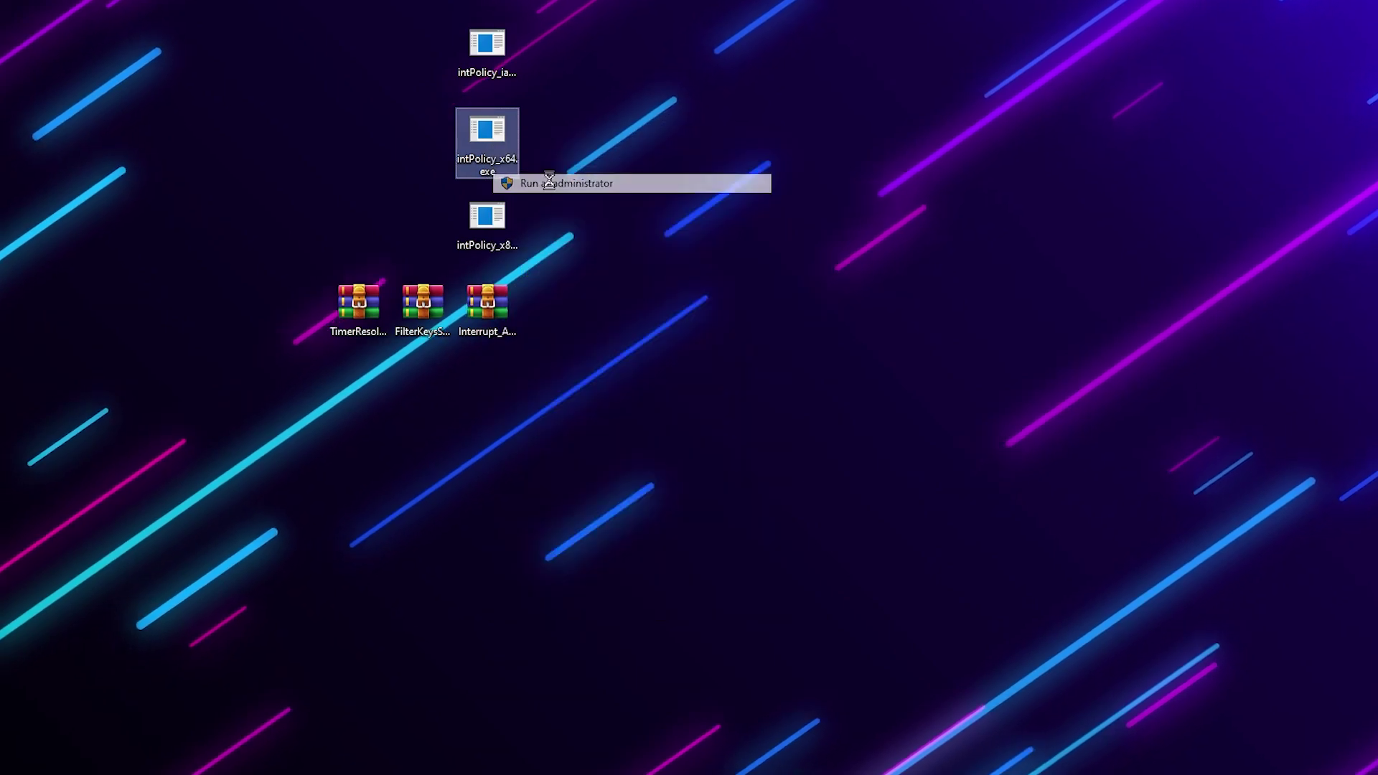
pyautogui.click(50, 494)
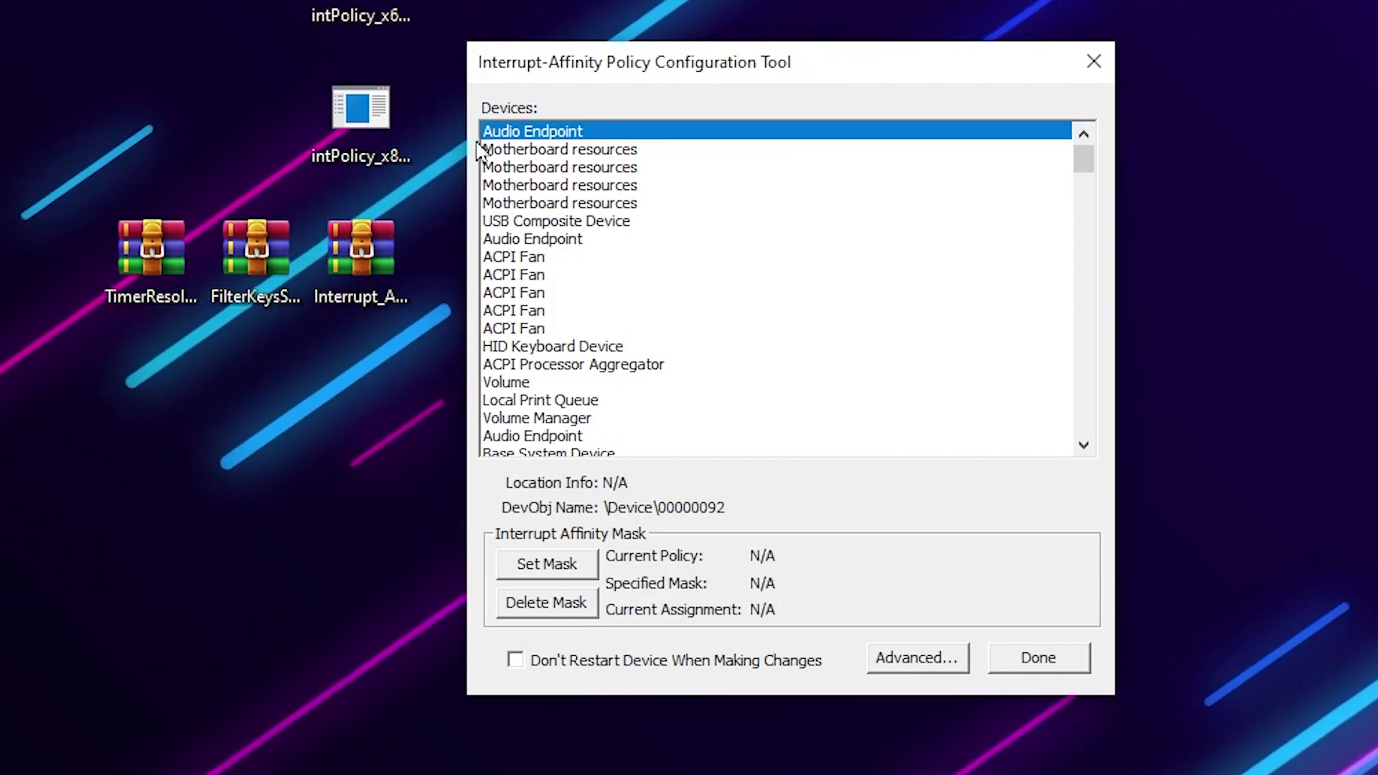
# Select USB Root Hub (USB 3.0) in the devices list.
pyautogui.scroll(-2, 707, 205)
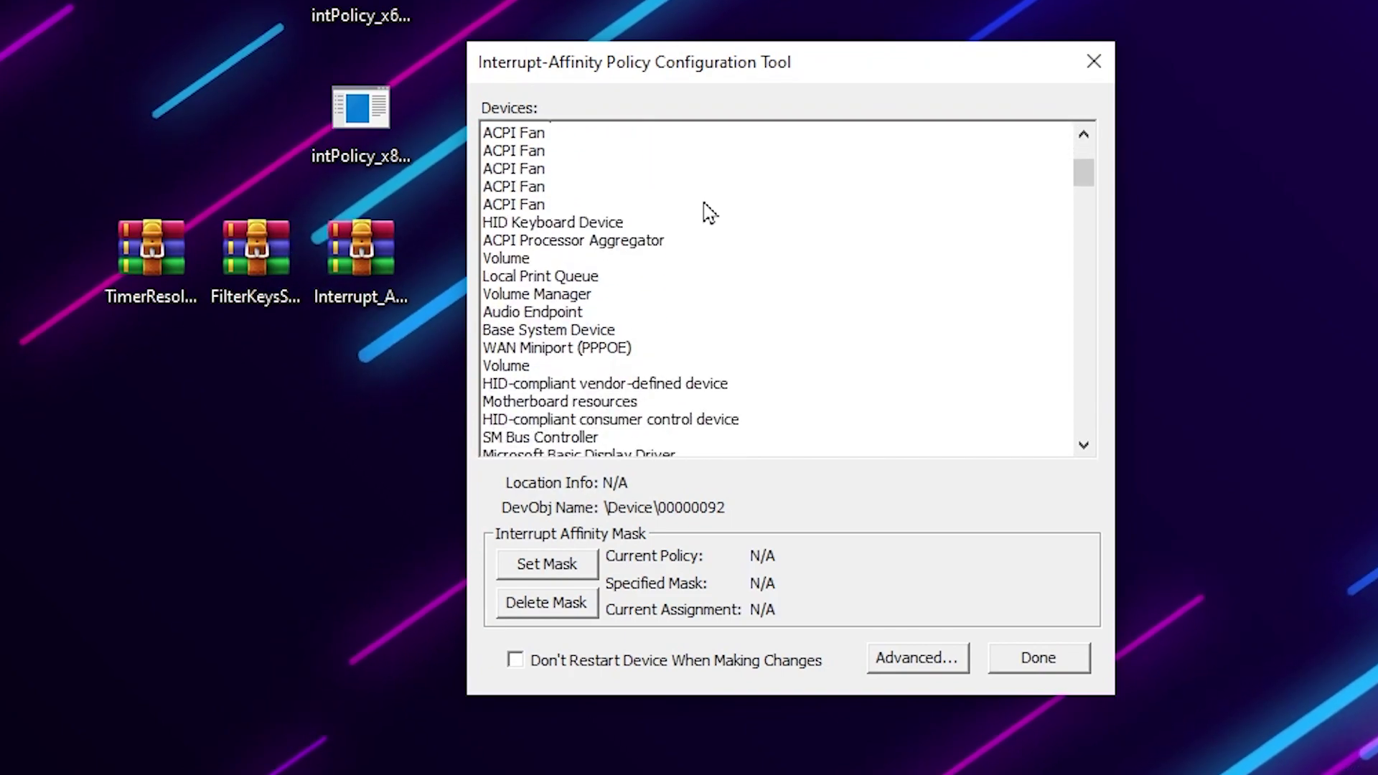
pyautogui.scroll(-4, 923, 266)
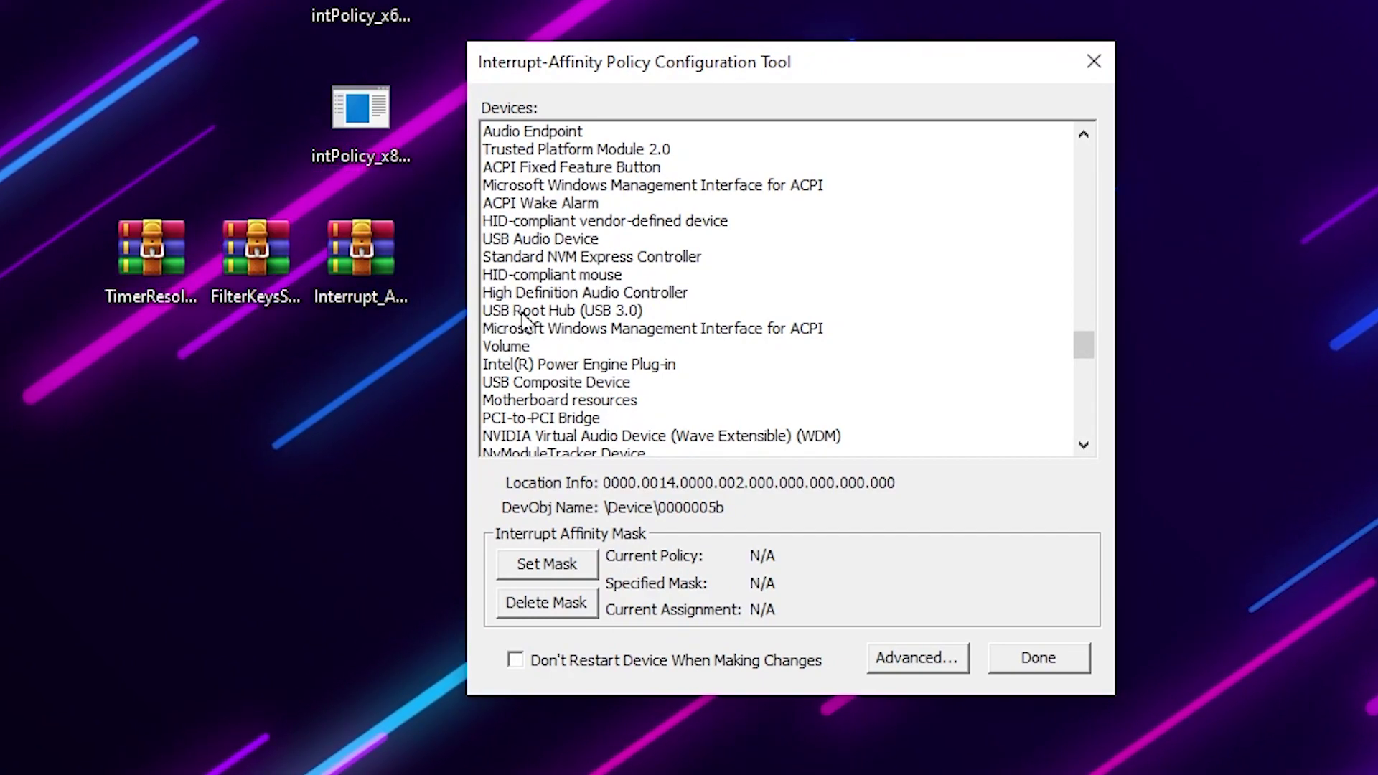
pyautogui.click(502, 312)
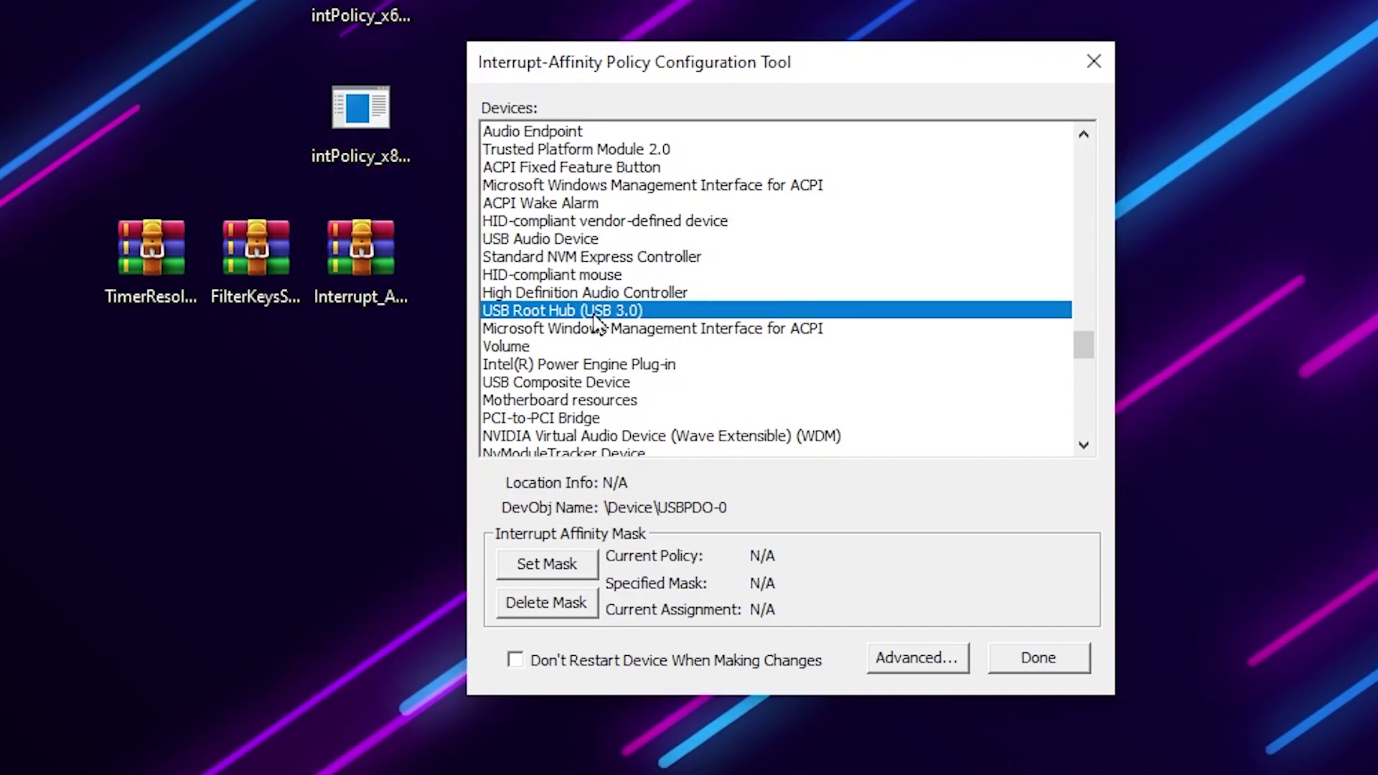
# Limit USB Root Hub (USB 3.0) interrupts to CPU 0 without restarting the device, then close the tool.
pyautogui.click(571, 561)
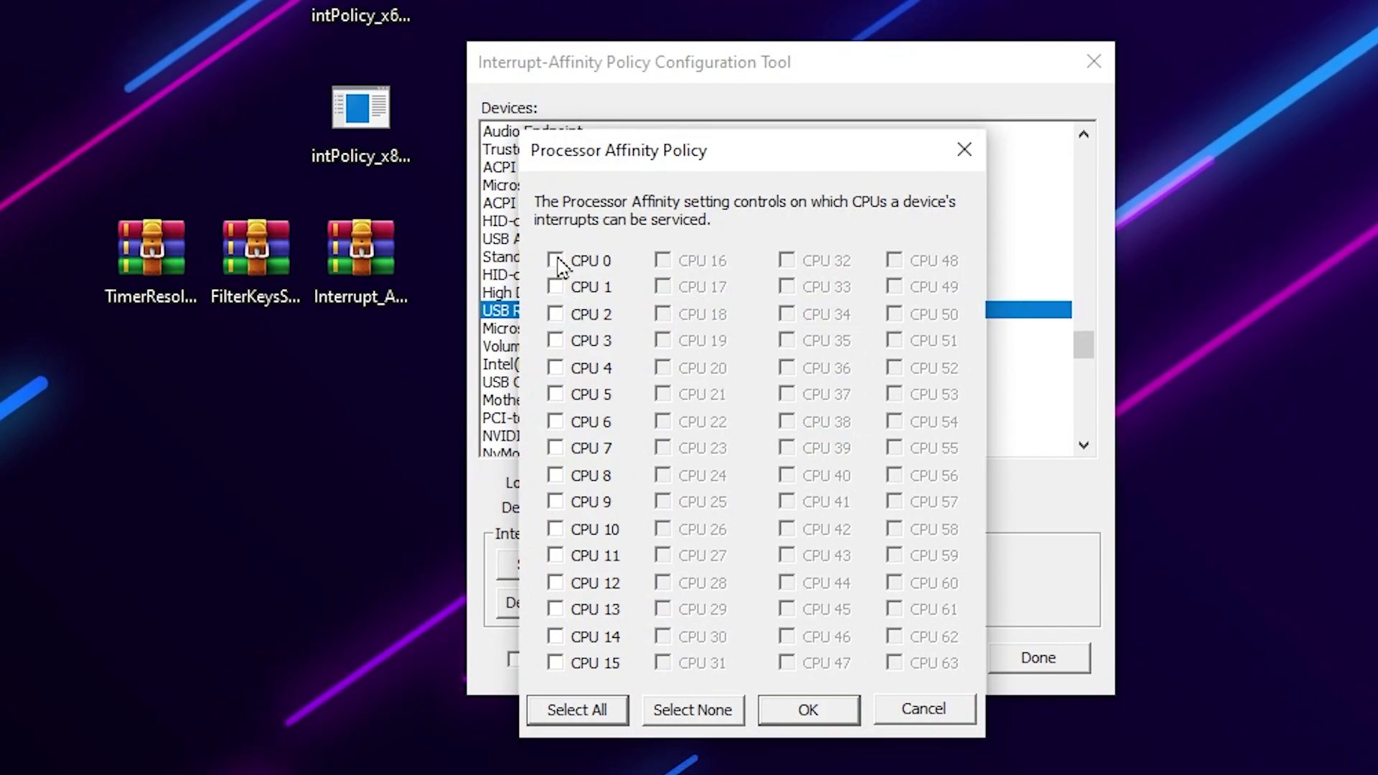
pyautogui.moveTo(572, 164); pyautogui.dragTo(575, 89)
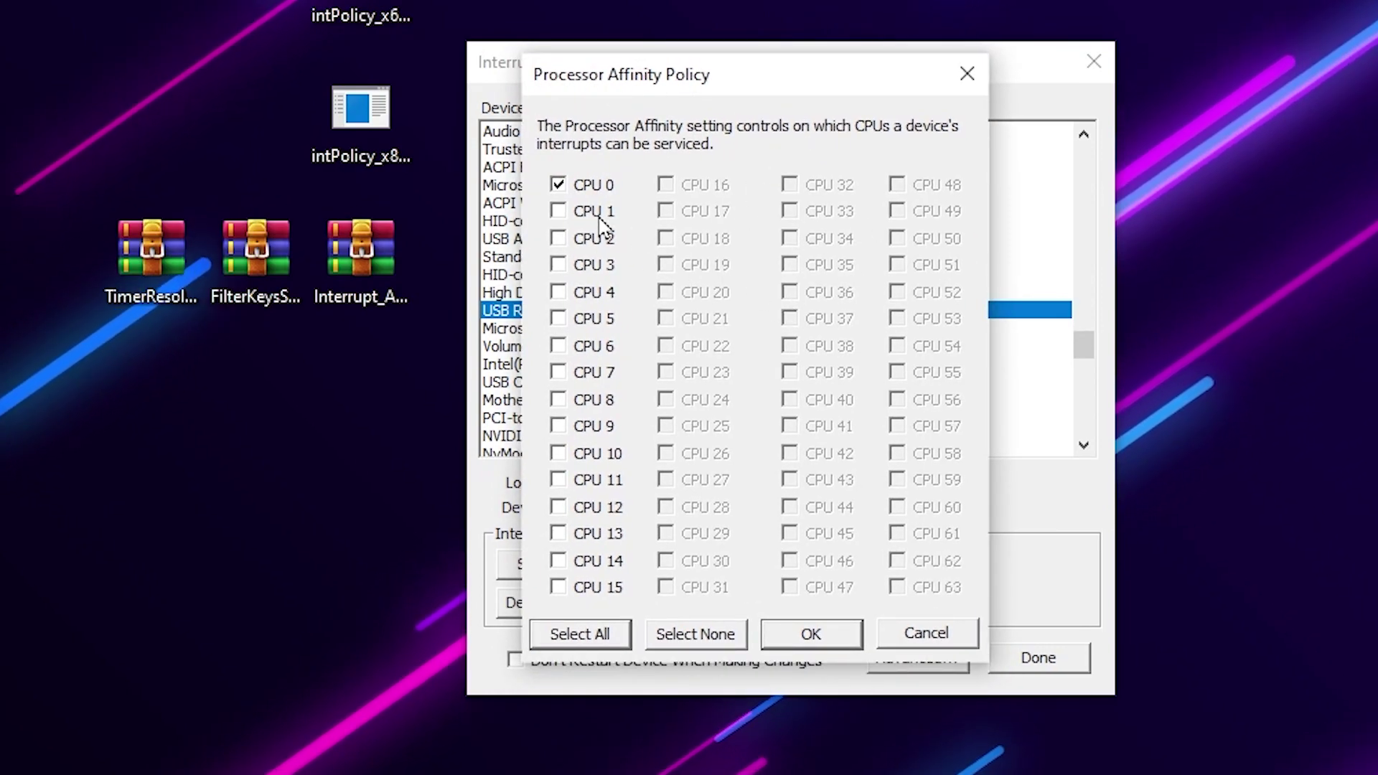
pyautogui.click(813, 634)
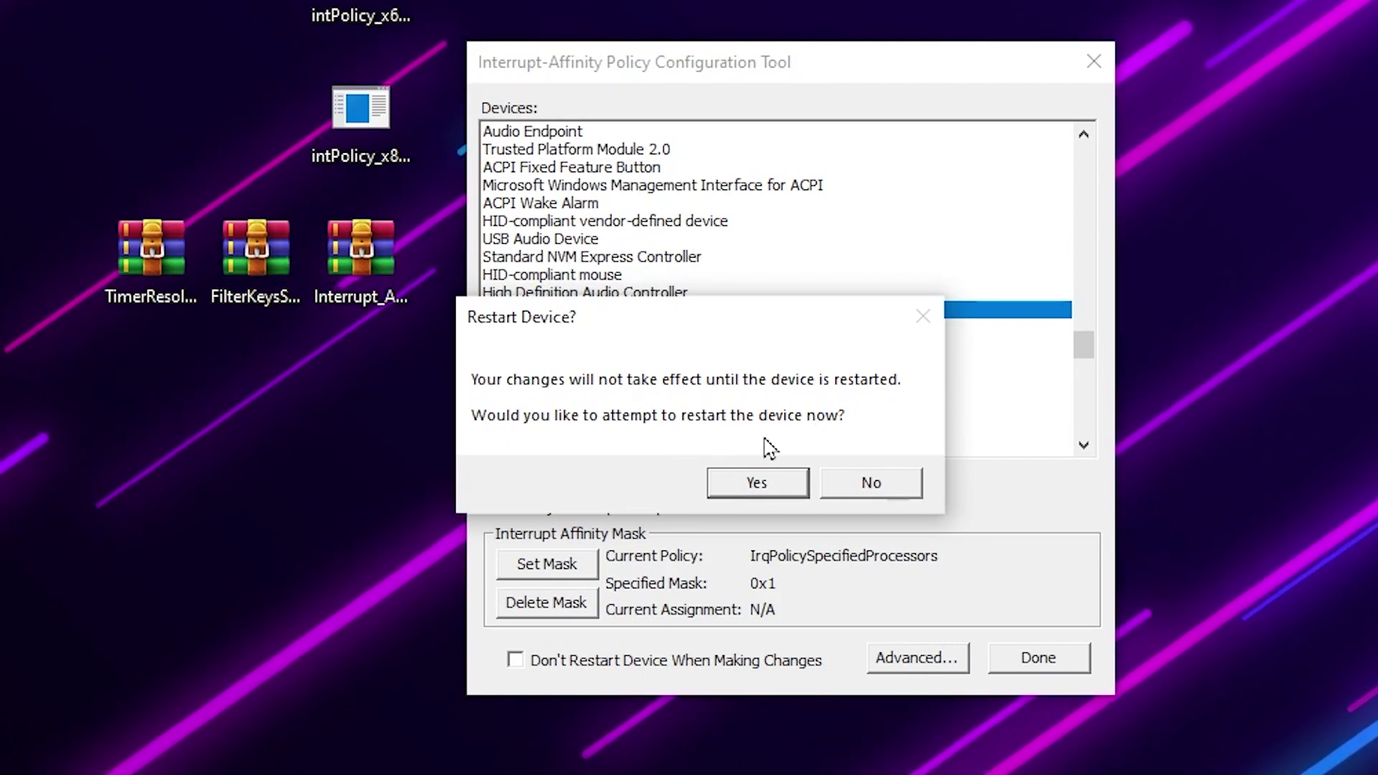
pyautogui.click(883, 482)
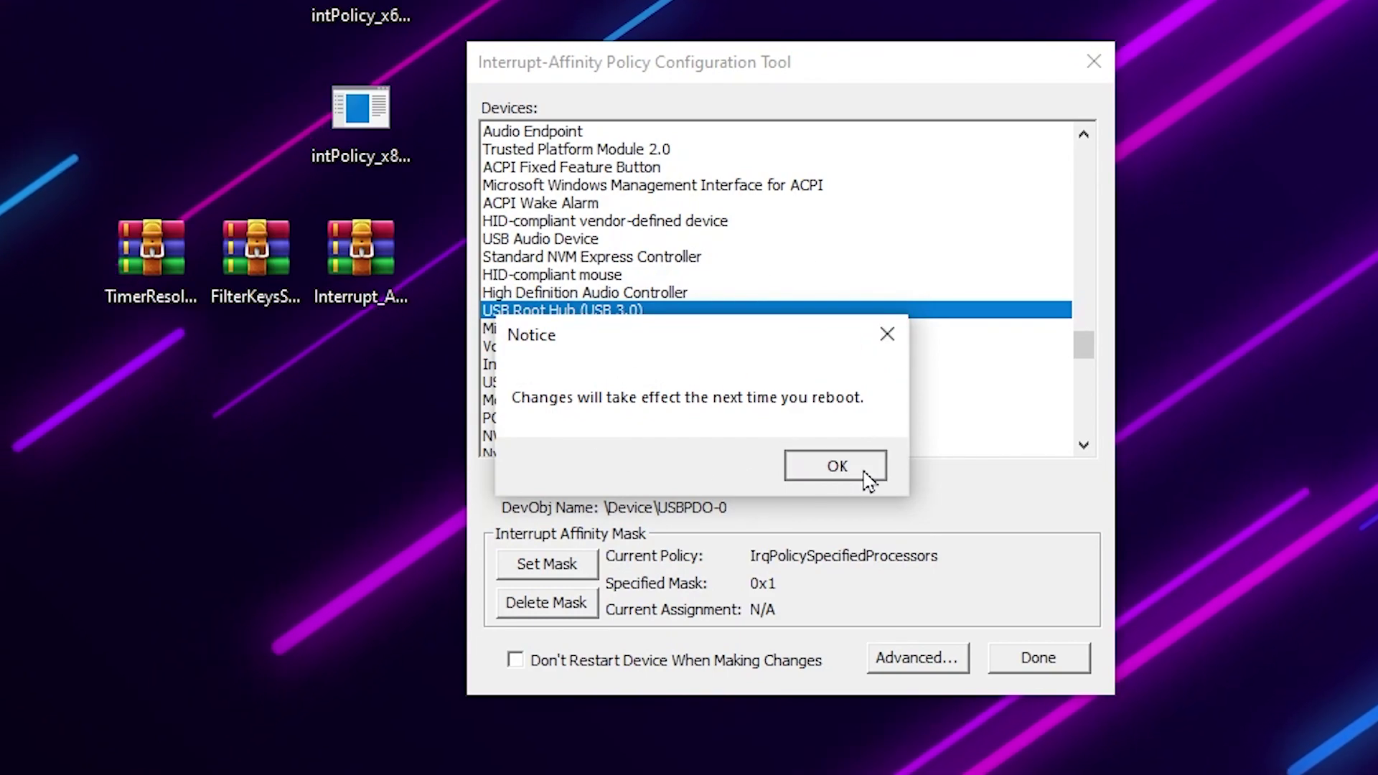
pyautogui.click(836, 465)
pyautogui.click(1031, 656)
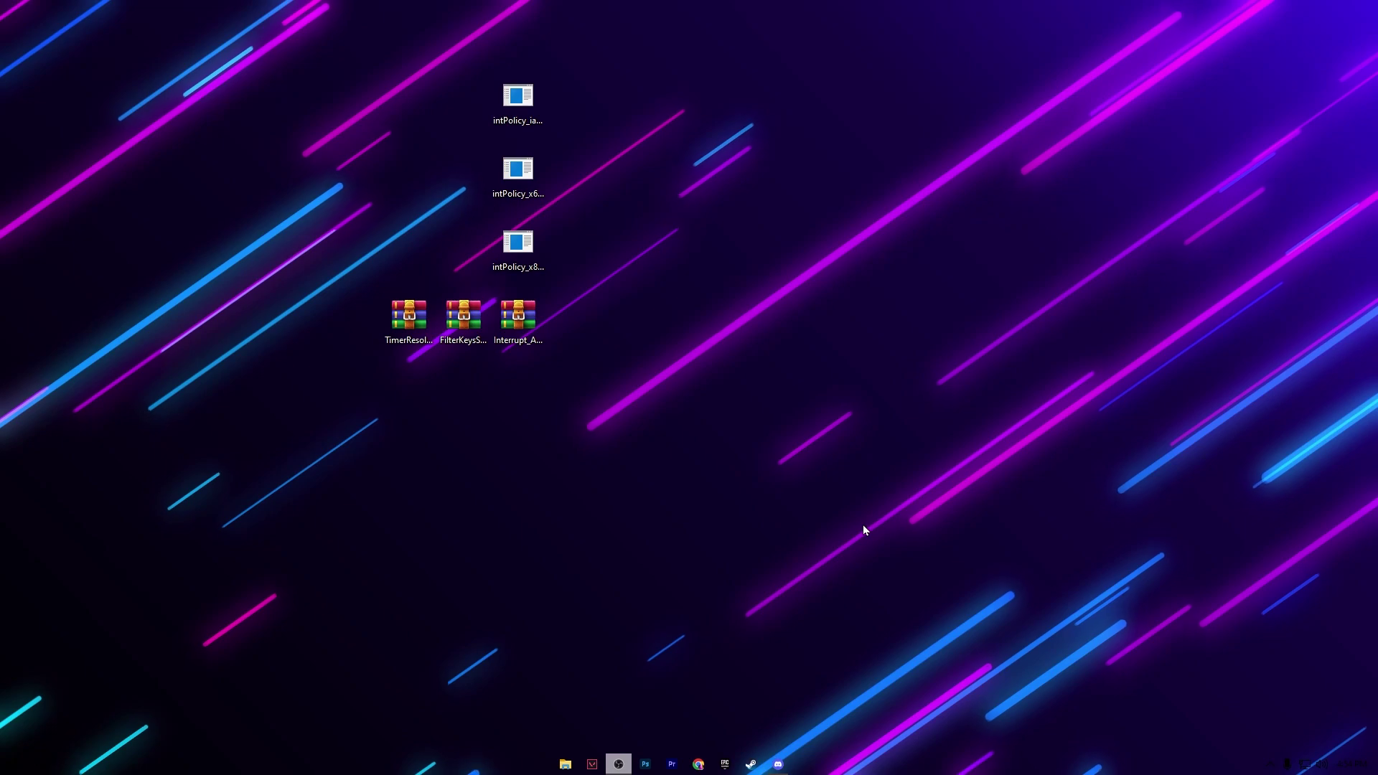
# Extract FilterKeysSetter.exe to the desktop, replacing the existing copy.
pyautogui.click(463, 329)
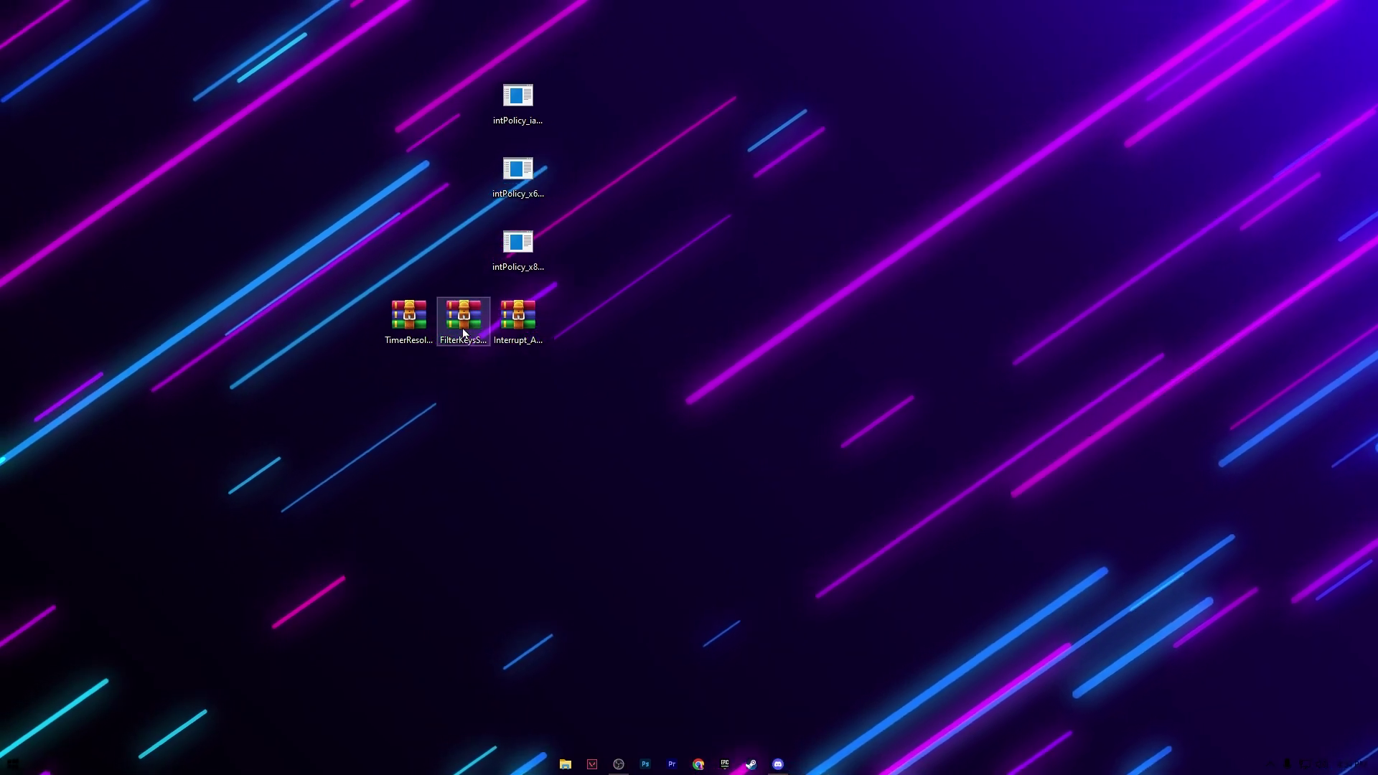
pyautogui.doubleClick(463, 323)
pyautogui.moveTo(308, 318); pyautogui.dragTo(1141, 190)
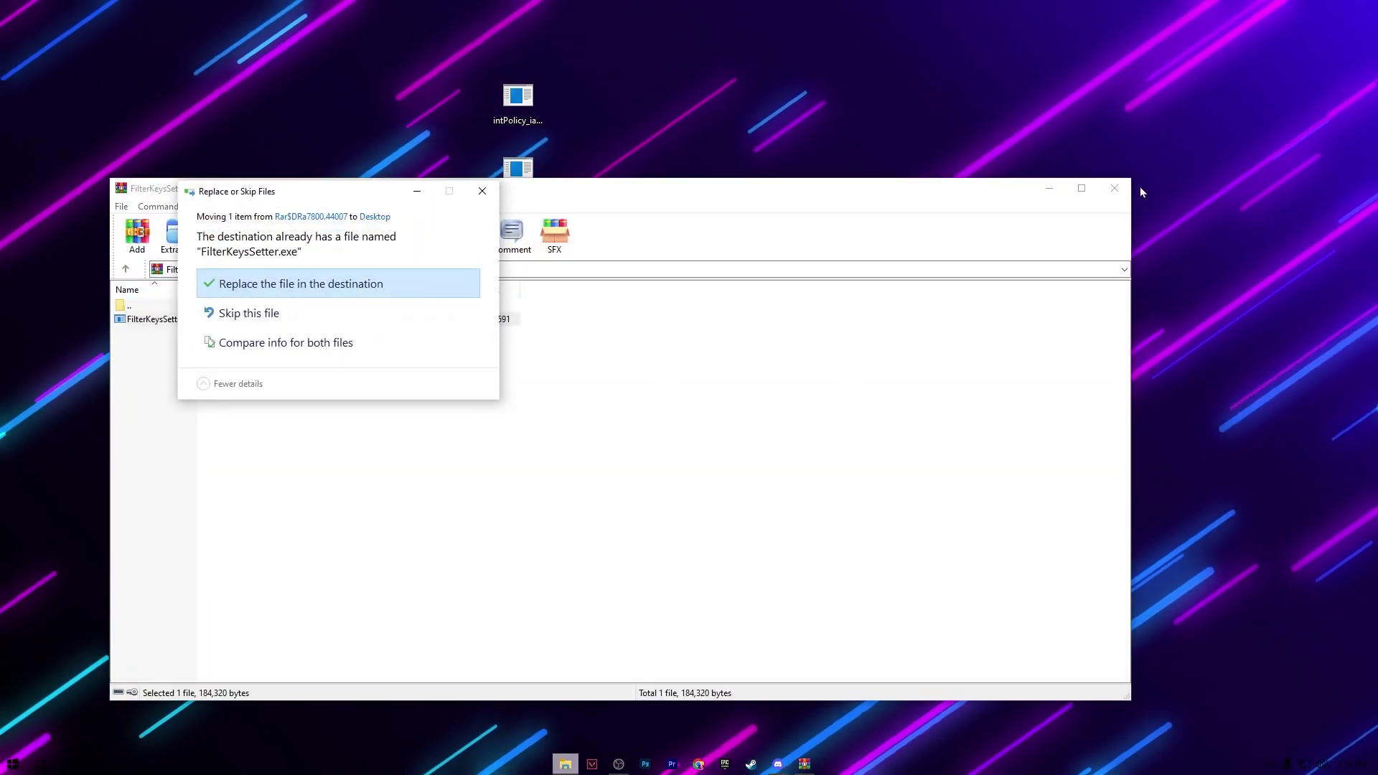
pyautogui.click(229, 280)
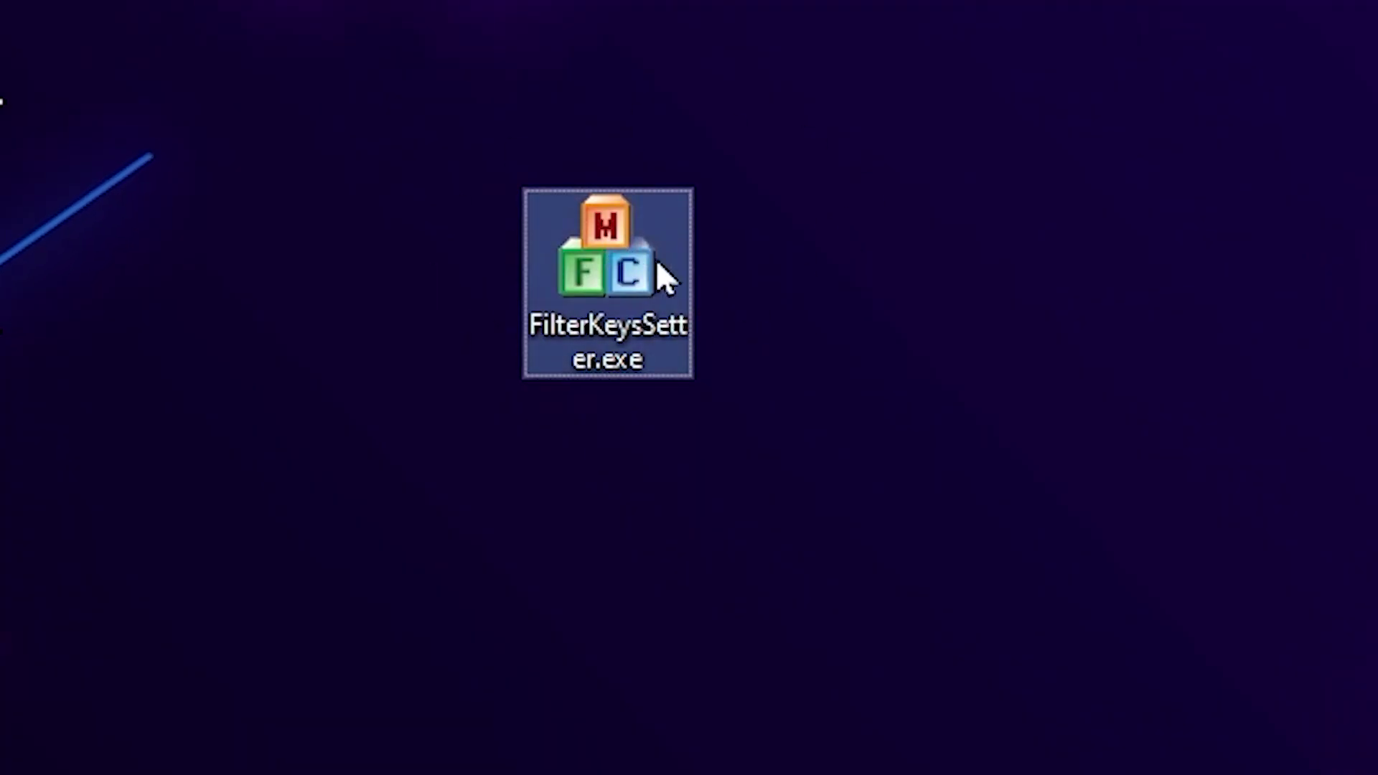
# Run FilterKeysSetter as administrator and apply ignore-under 0, repeat delay 250, repeat rate 50 ms.
pyautogui.moveTo(667, 271)
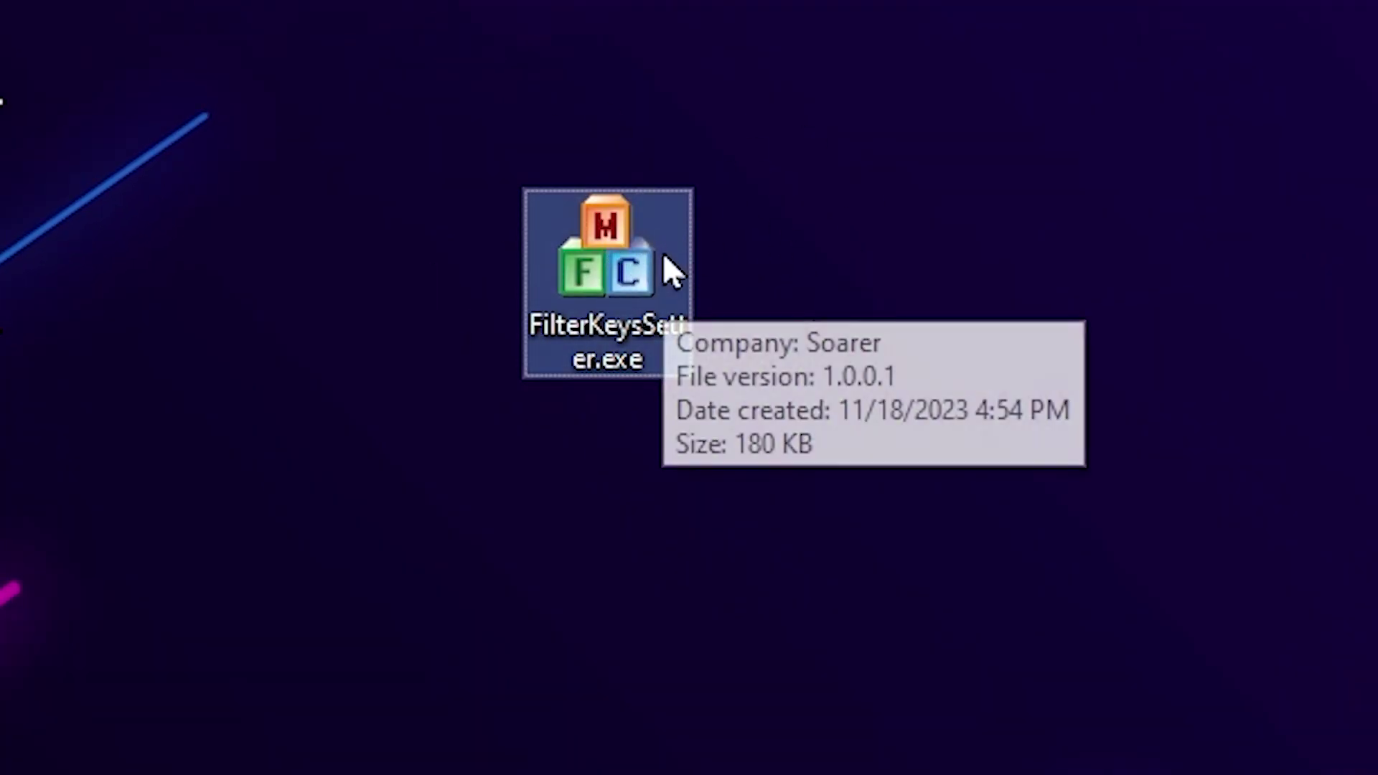
pyautogui.rightClick(605, 231)
pyautogui.rightClick(565, 258)
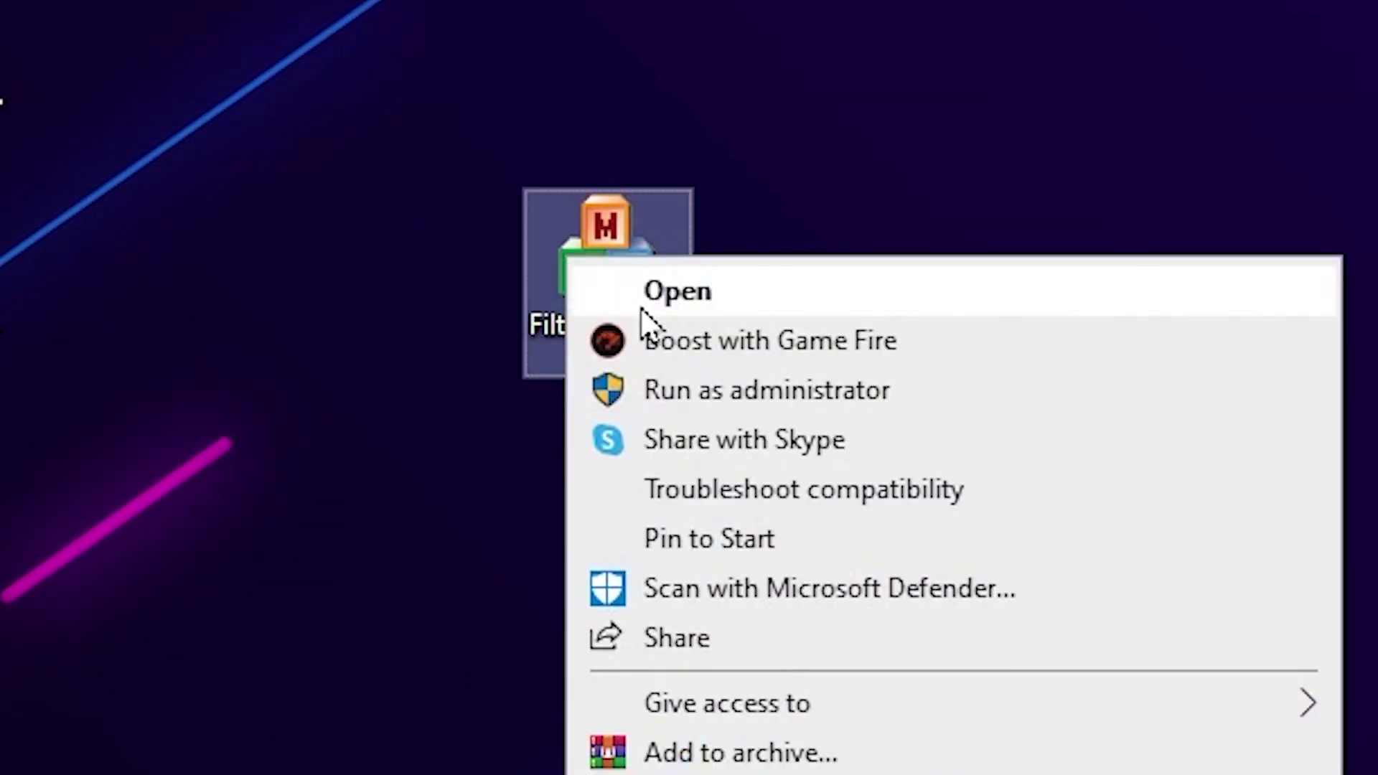
pyautogui.click(718, 393)
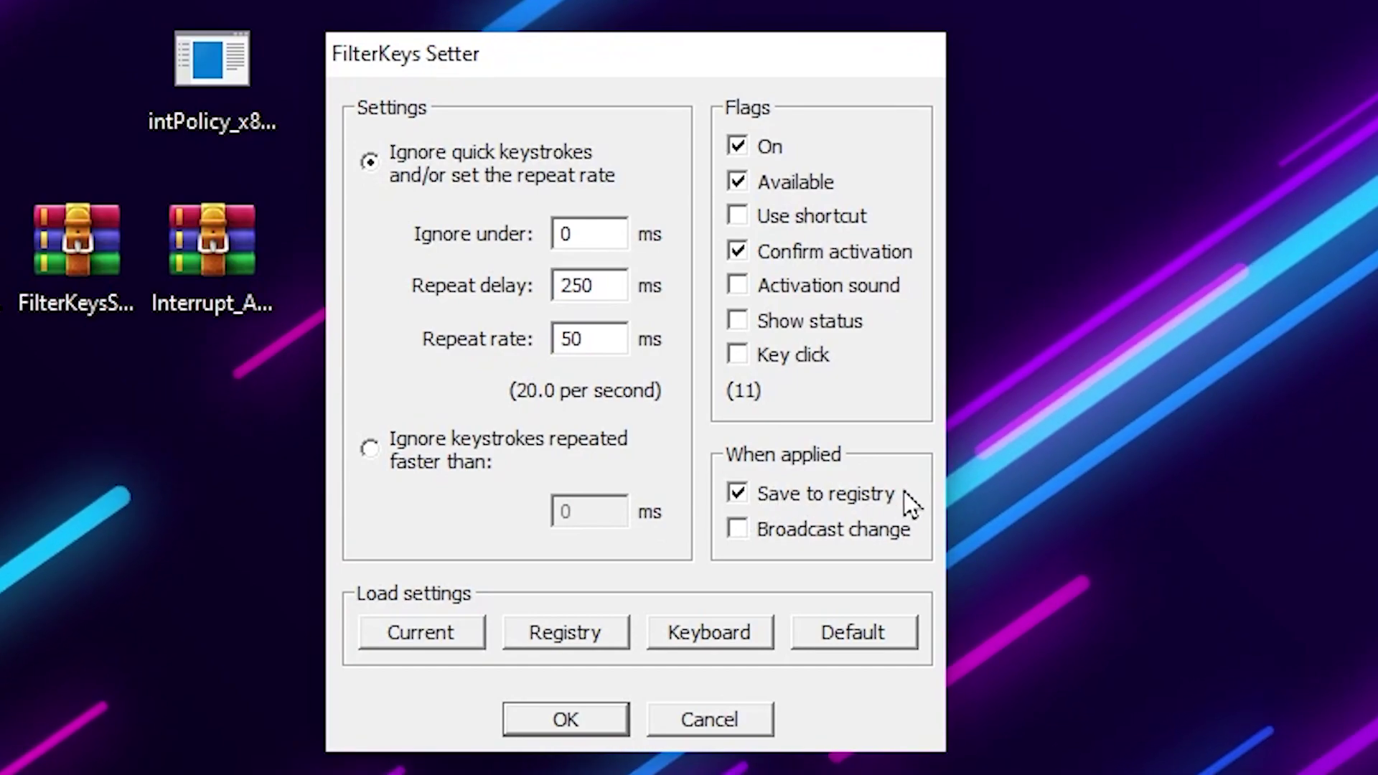
pyautogui.click(574, 721)
pyautogui.moveTo(725, 265); pyautogui.dragTo(1377, 1)
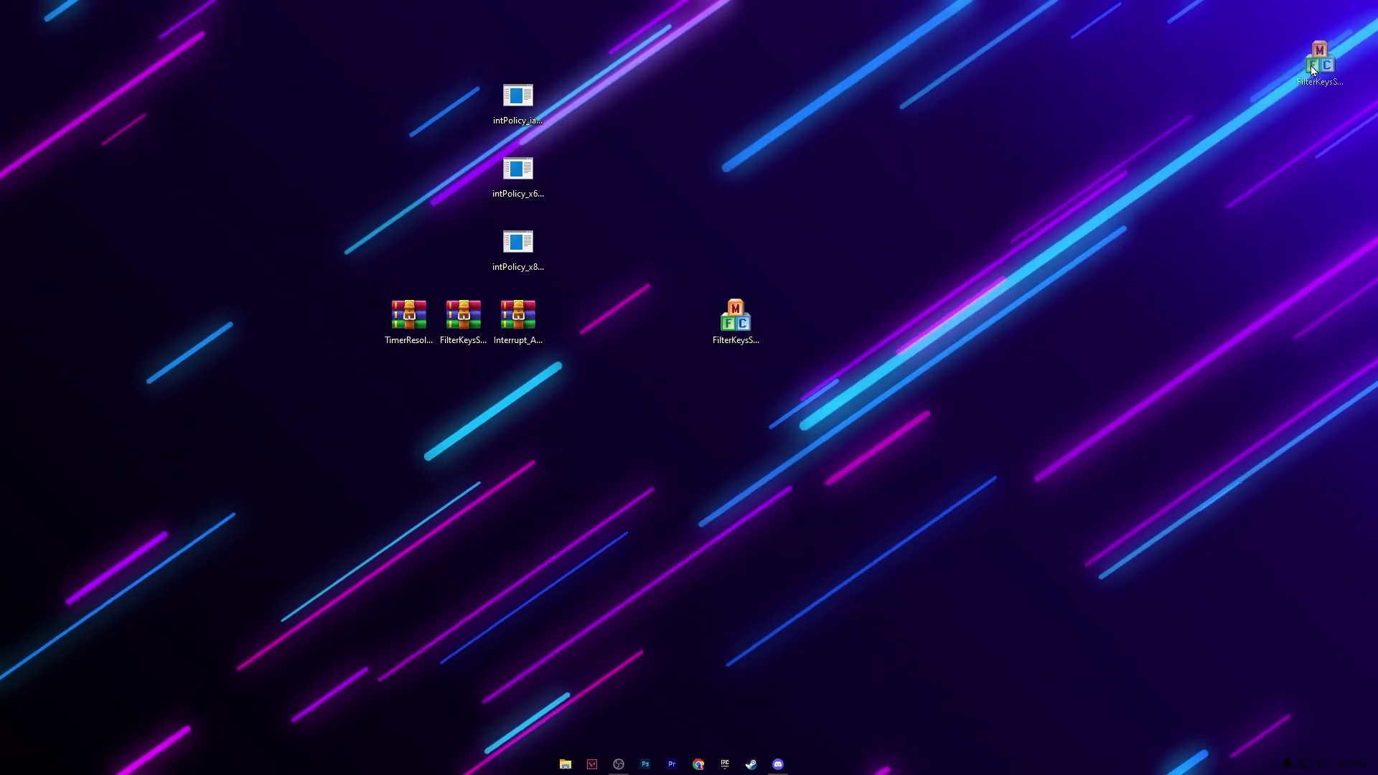
pyautogui.moveTo(1313, 70); pyautogui.dragTo(1335, 35)
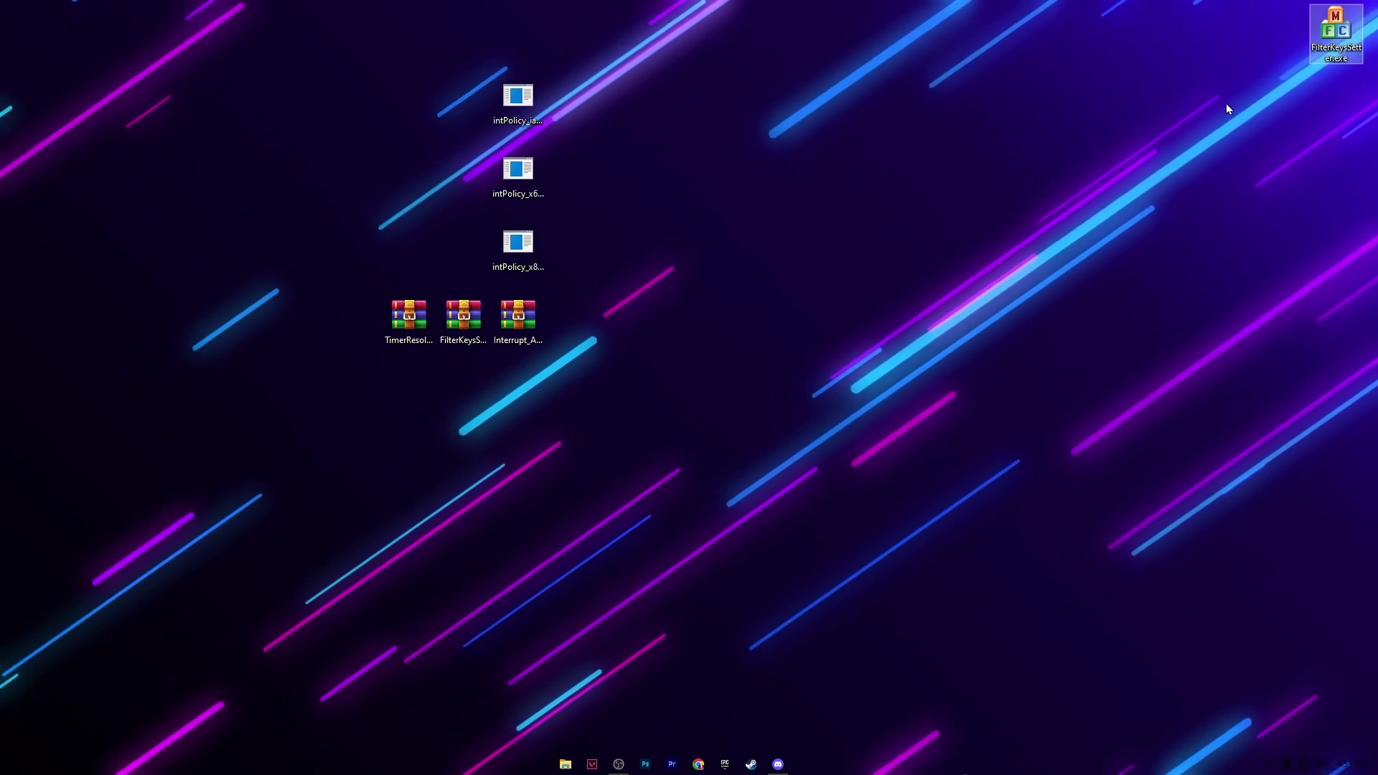
# Extract TimerResolution.exe to the desktop, replacing the existing copy.
pyautogui.doubleClick(398, 315)
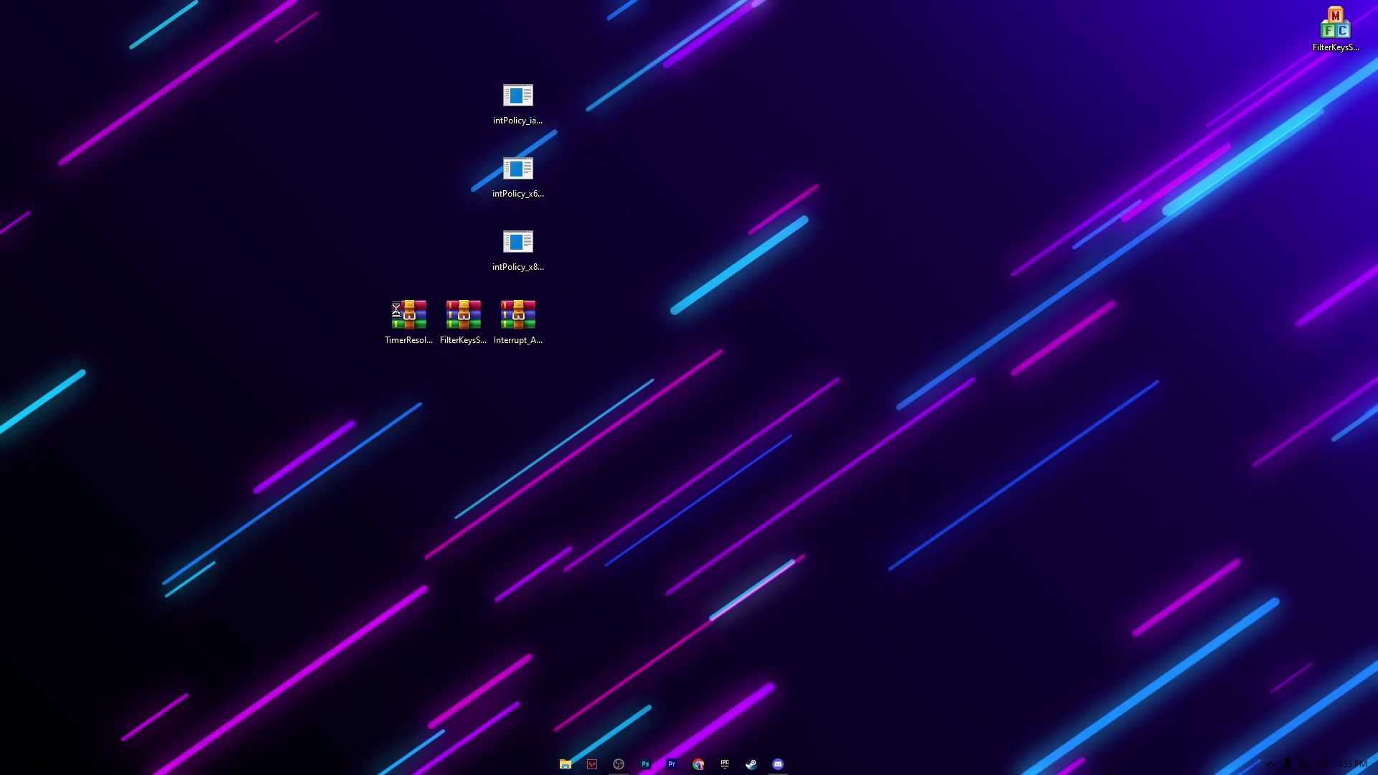
pyautogui.moveTo(151, 318); pyautogui.dragTo(1209, 300)
pyautogui.click(647, 285)
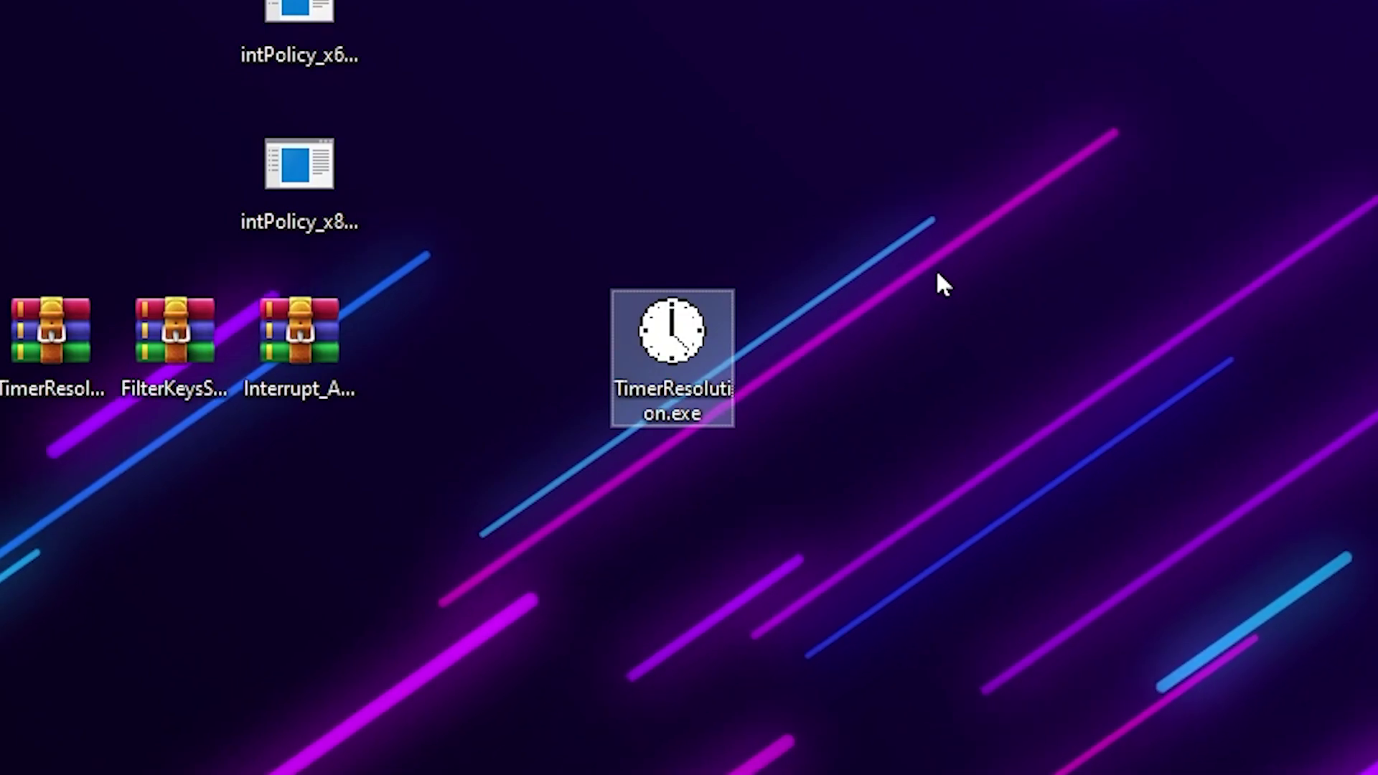
# Launch TimerResolution, set the 0.500 ms maximum resolution, and minimize it to run in the background.
pyautogui.doubleClick(667, 344)
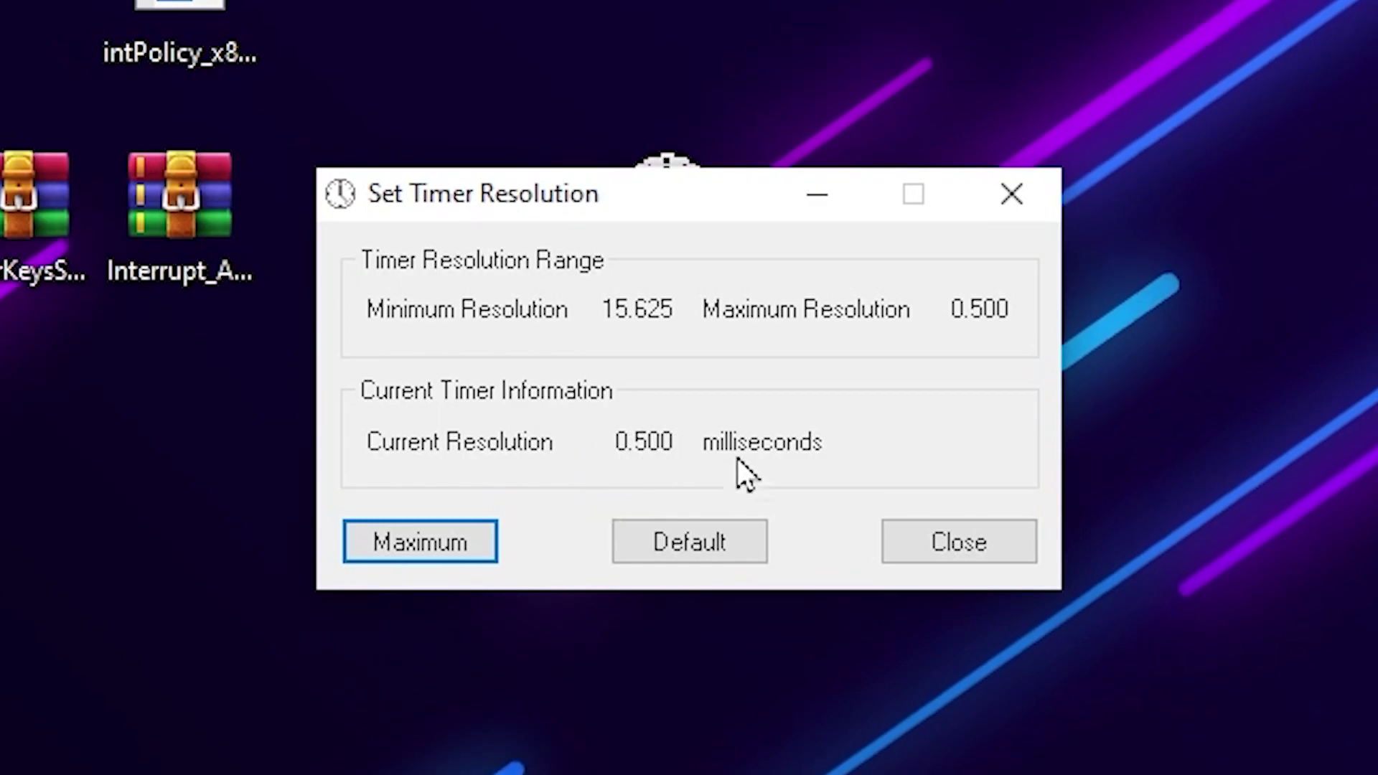
pyautogui.click(807, 200)
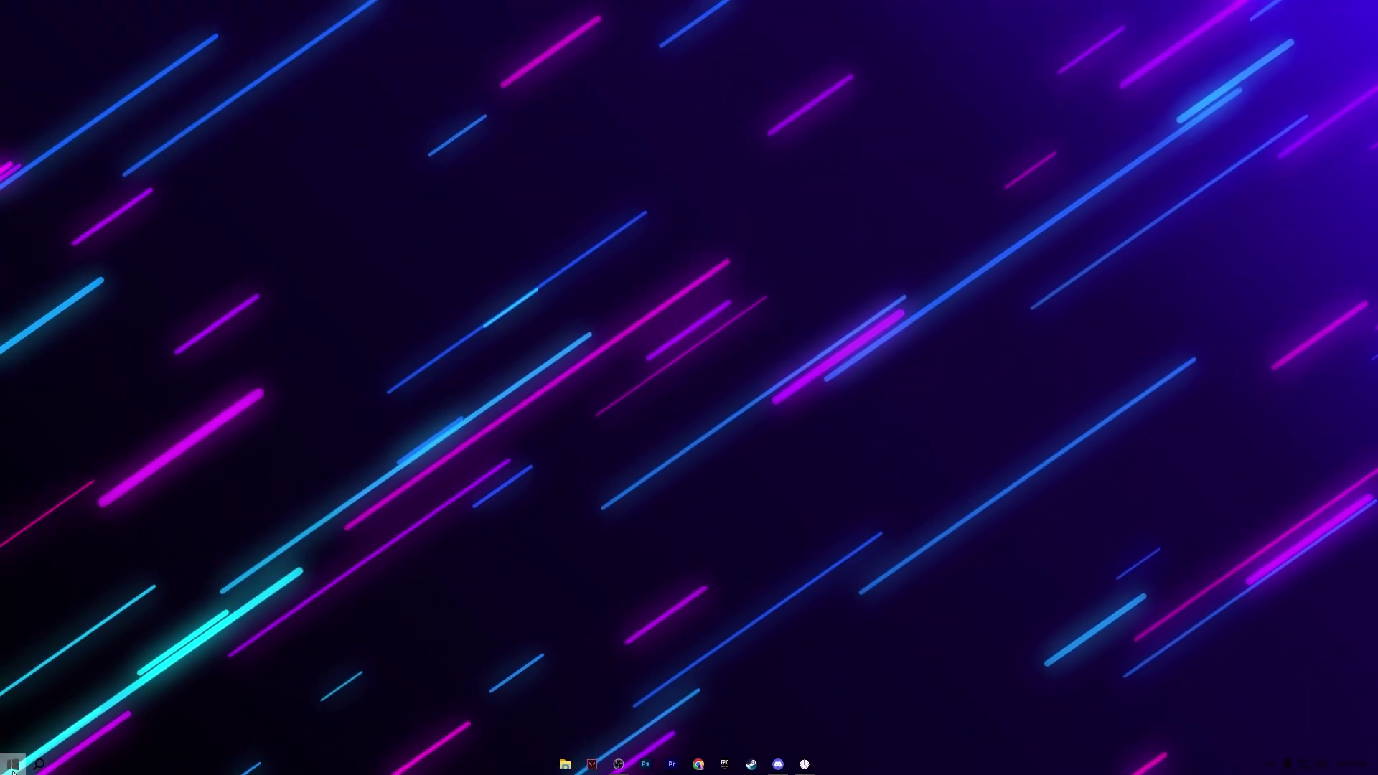
pyautogui.rightClick(14, 766)
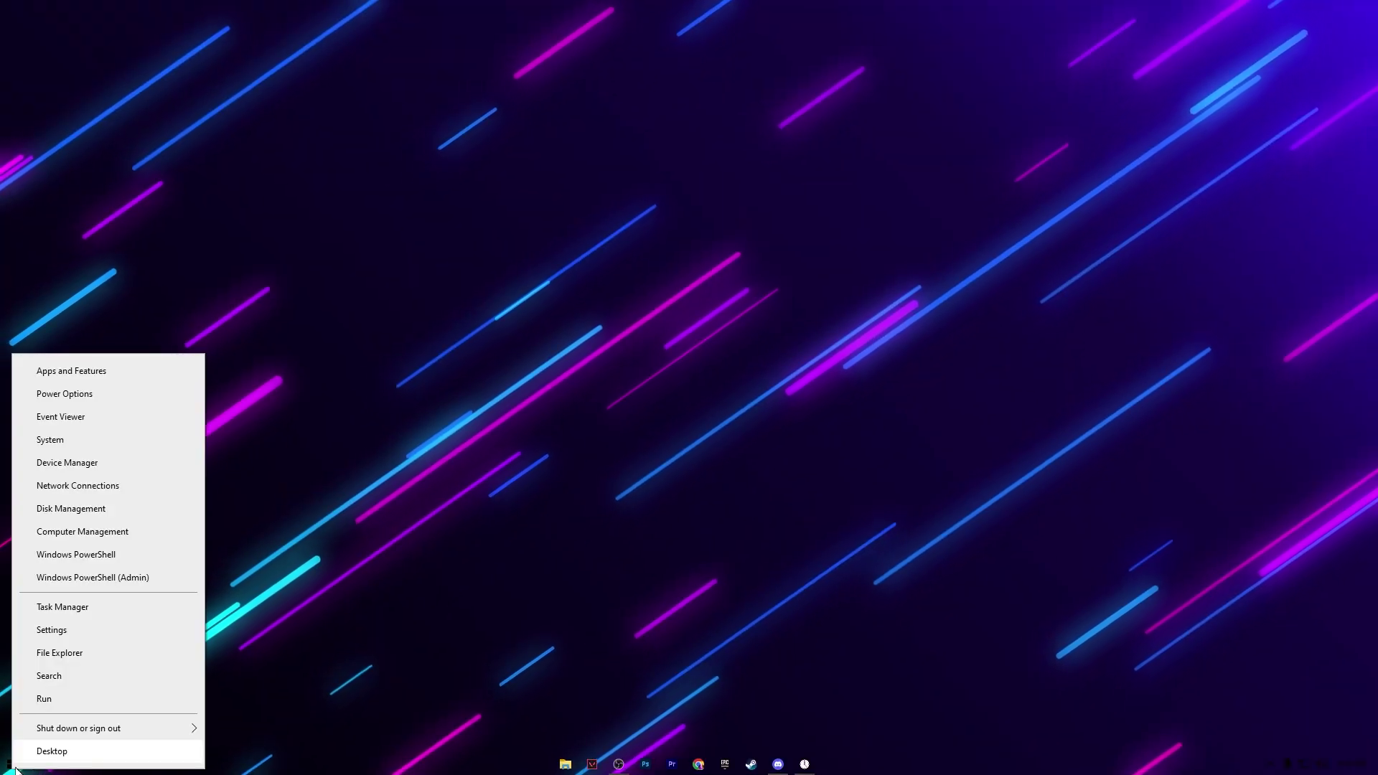
# In Device Manager, check the High precision event timer under System devices is disabled.
pyautogui.click(61, 462)
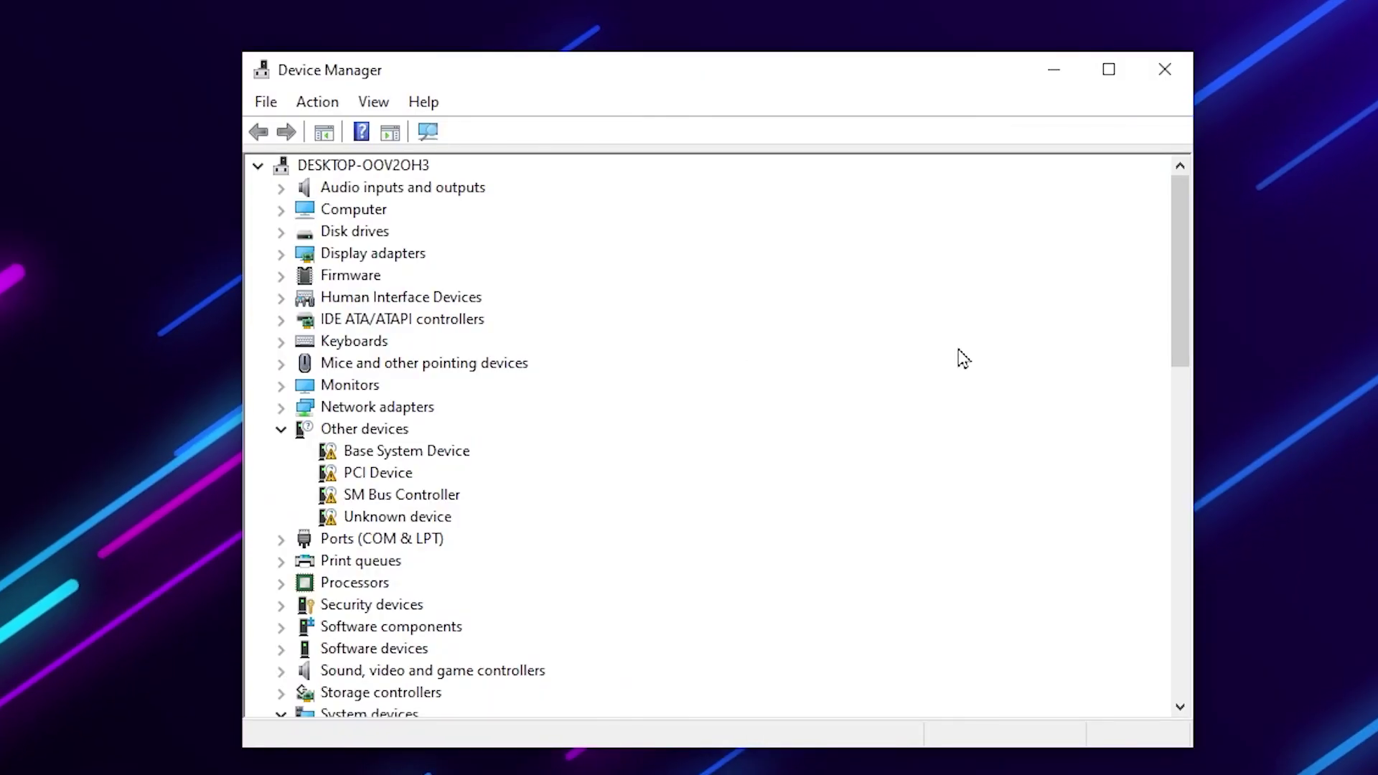
pyautogui.scroll(-4, 495, 208)
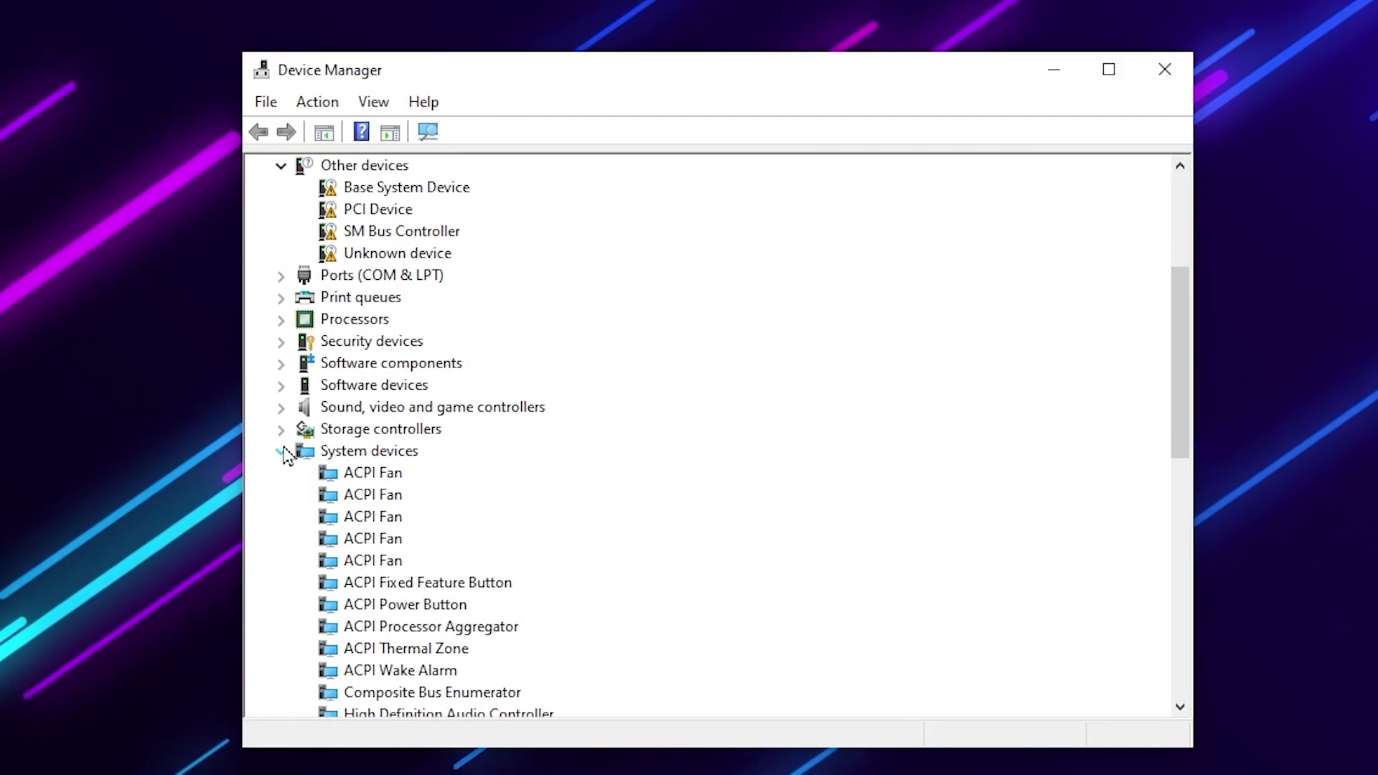
pyautogui.scroll(-3, 455, 513)
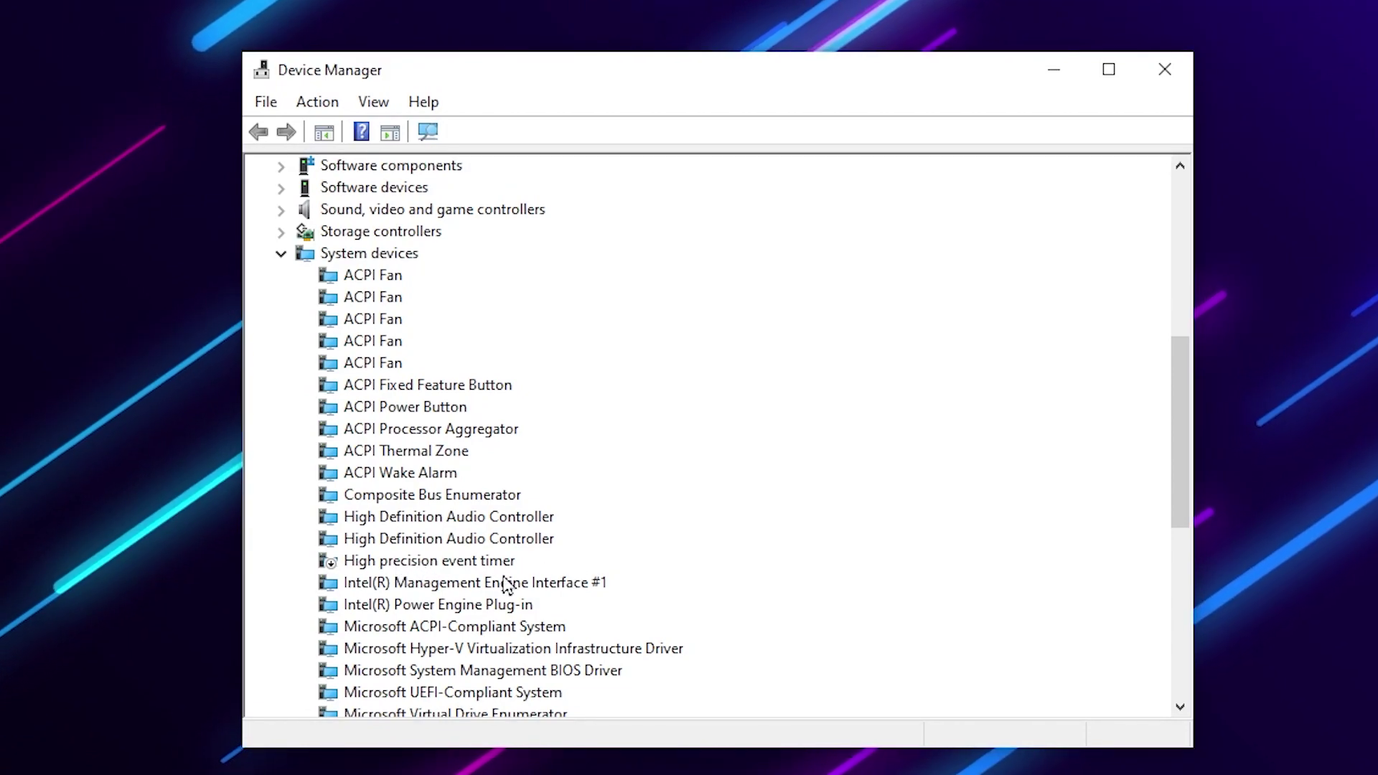
pyautogui.rightClick(401, 561)
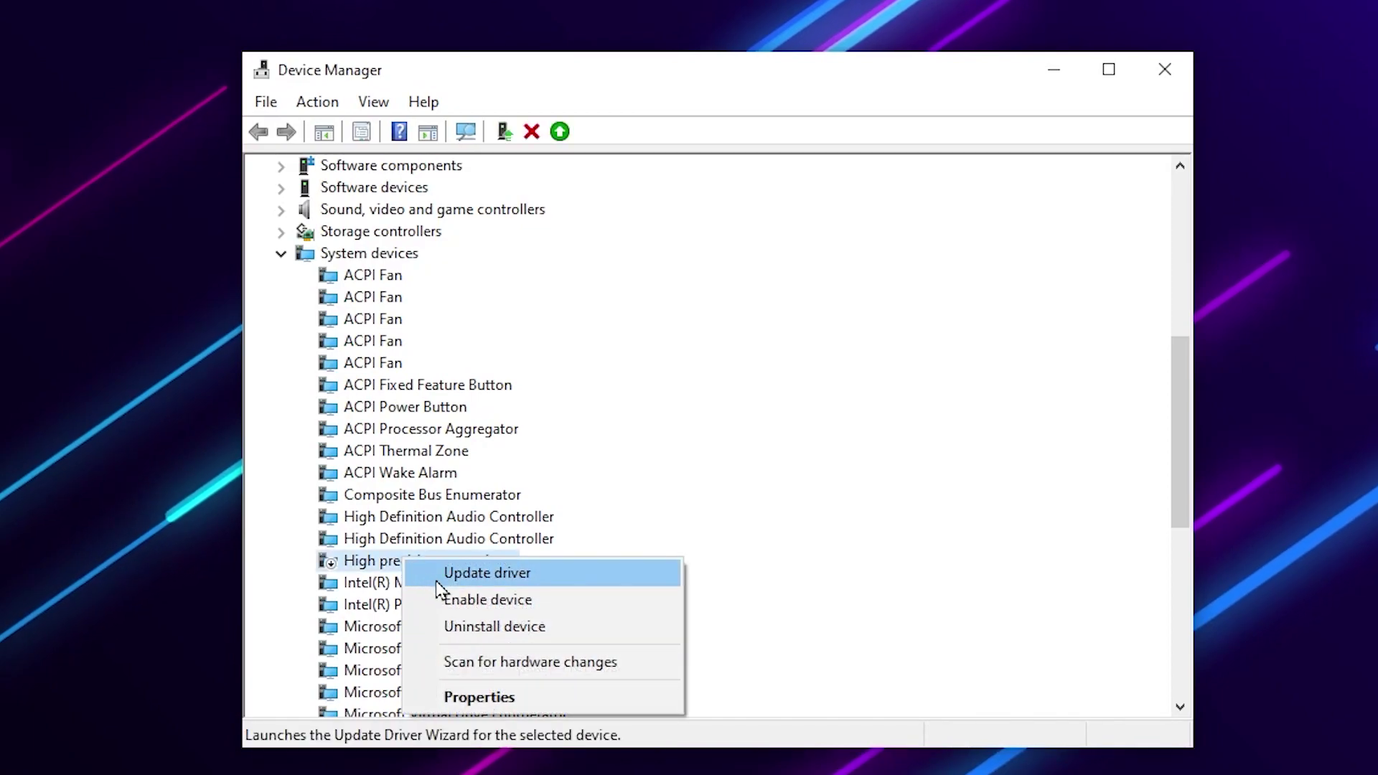